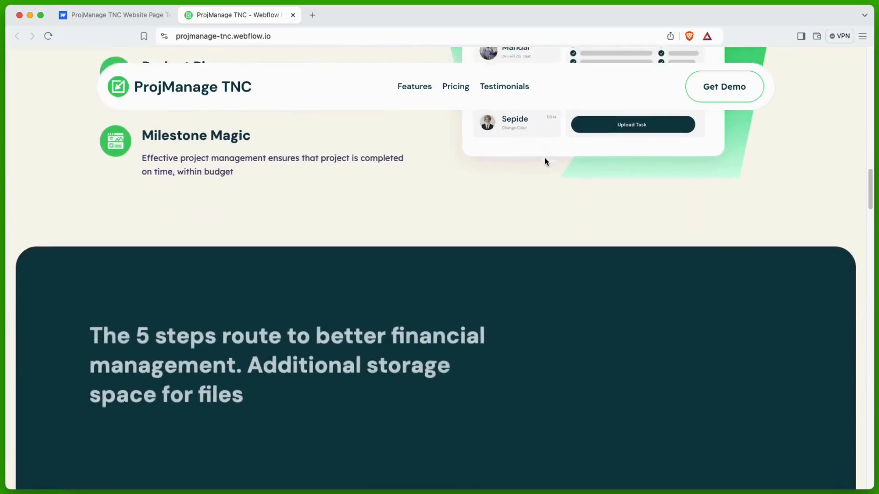
# Examine the live template's five-step section with its expanding cards and the feature sections down to the pricing heading
pyautogui.scroll(-3, 546, 161)
pyautogui.scroll(-3, 546, 161)
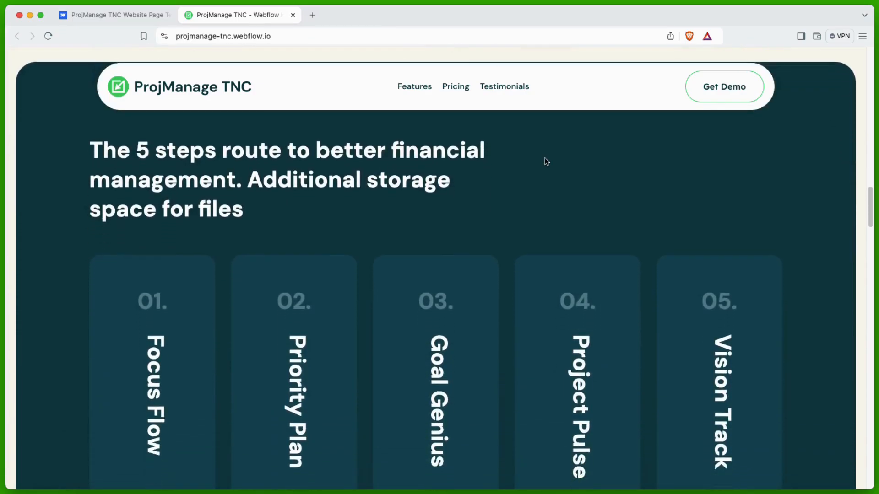
pyautogui.scroll(-4, 547, 161)
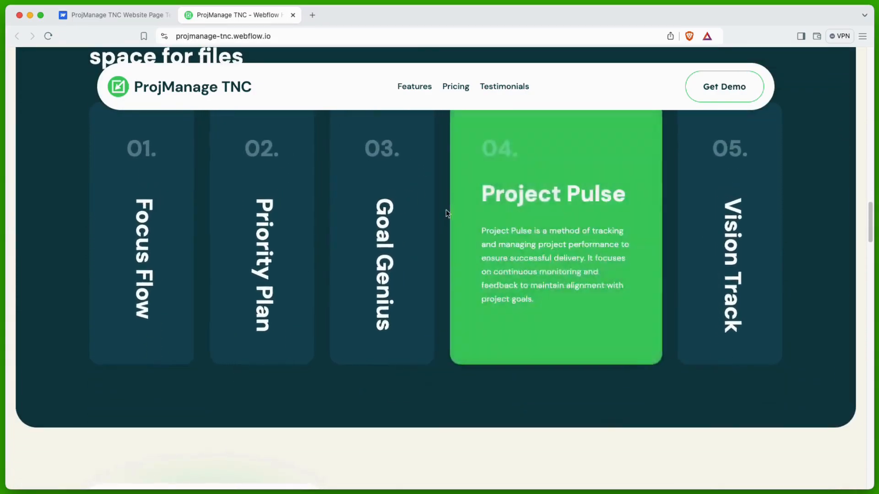
pyautogui.moveTo(426, 217)
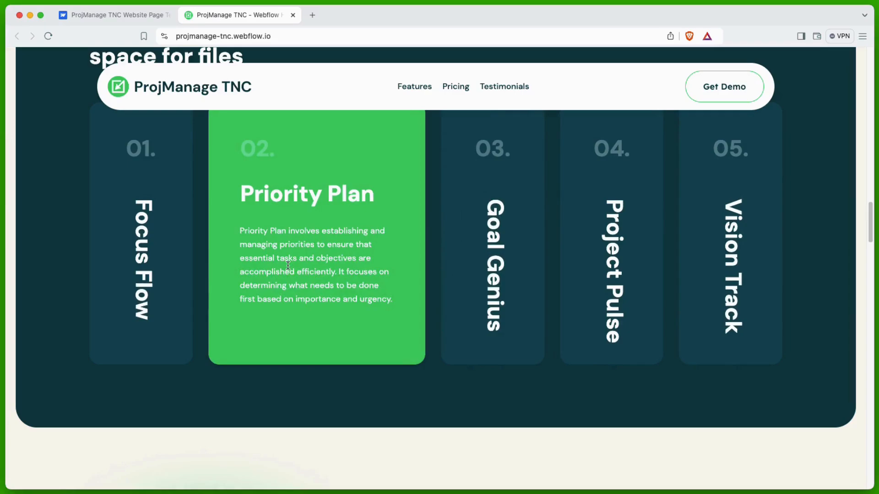
pyautogui.moveTo(154, 311)
pyautogui.scroll(-7, 154, 312)
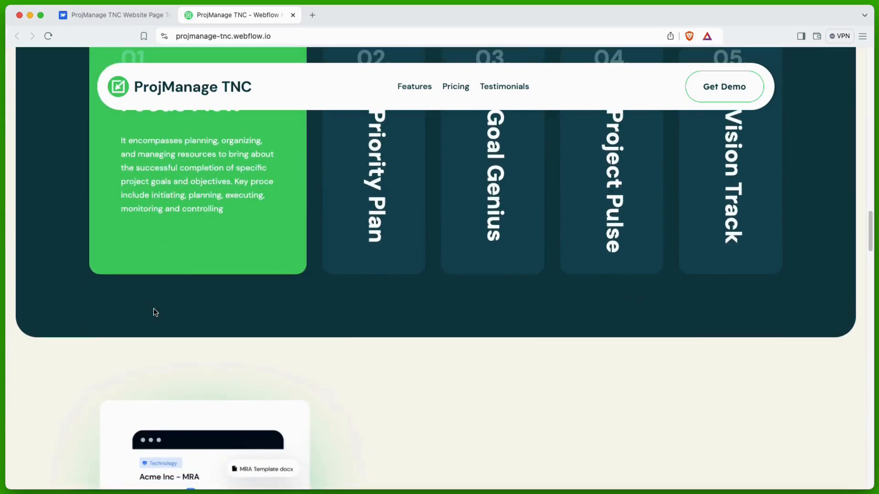
pyautogui.scroll(-7, 154, 312)
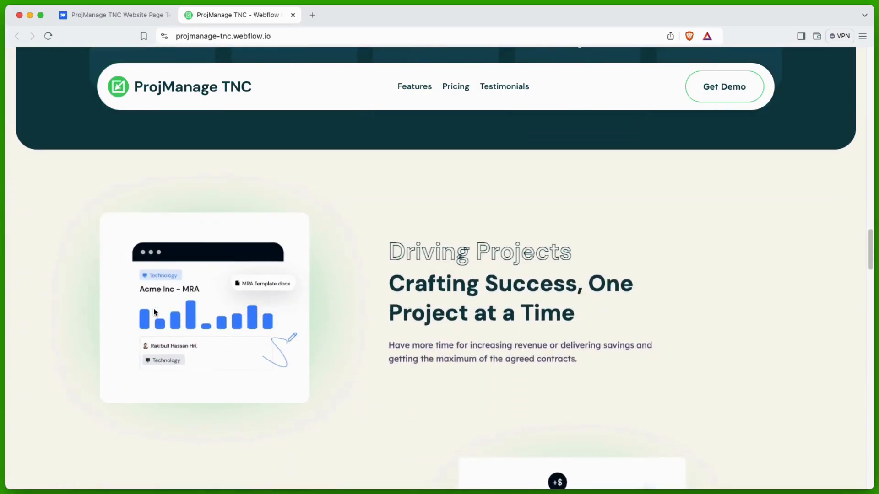
pyautogui.scroll(-9, 153, 311)
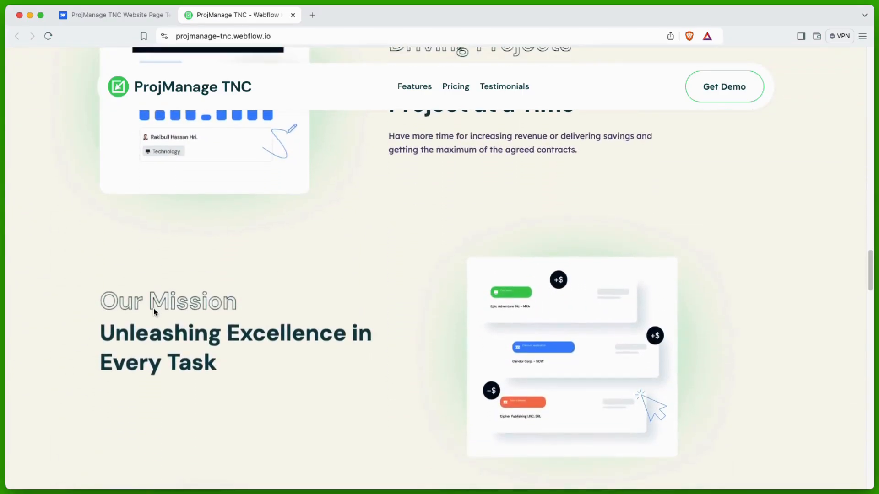
pyautogui.scroll(-3, 153, 310)
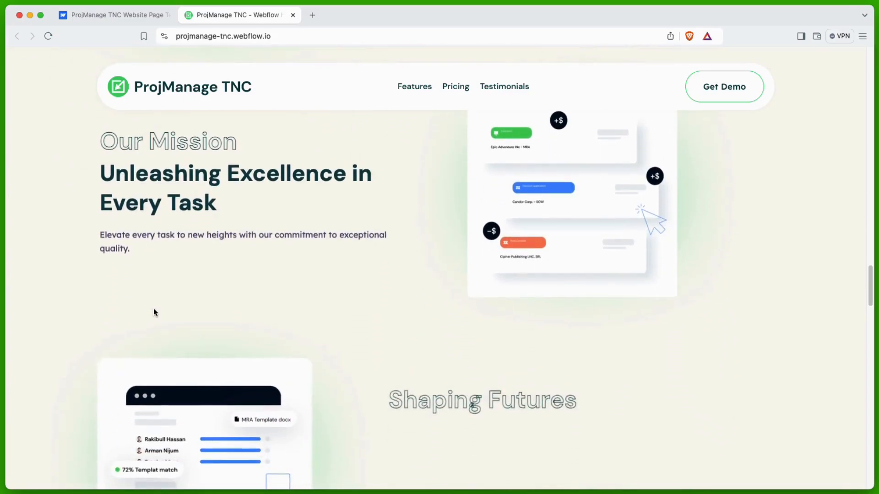
pyautogui.scroll(-4, 153, 311)
pyautogui.scroll(-6, 154, 311)
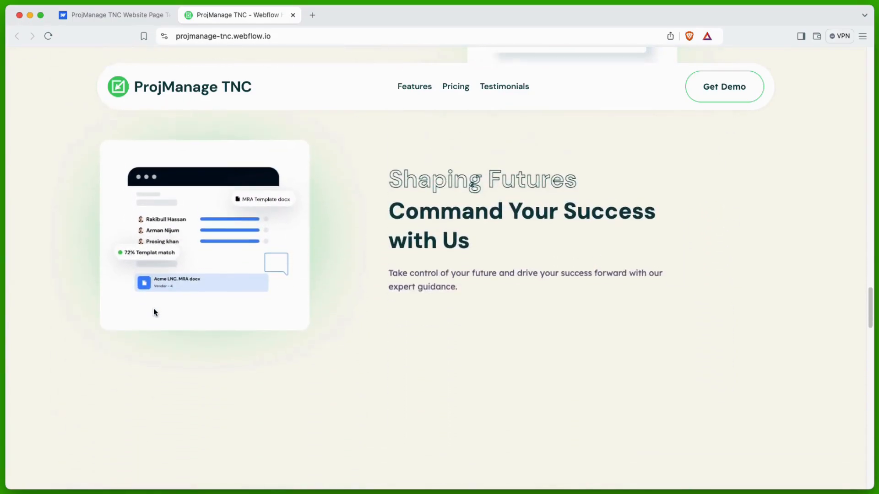
pyautogui.scroll(-5, 153, 311)
pyautogui.scroll(-6, 153, 309)
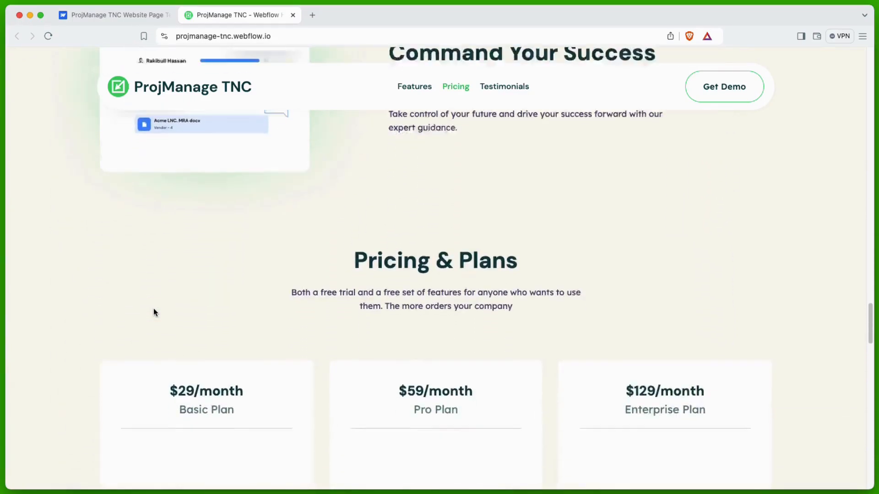
# Look over the pricing plan cards and go through the client testimonials slider
pyautogui.scroll(-6, 153, 309)
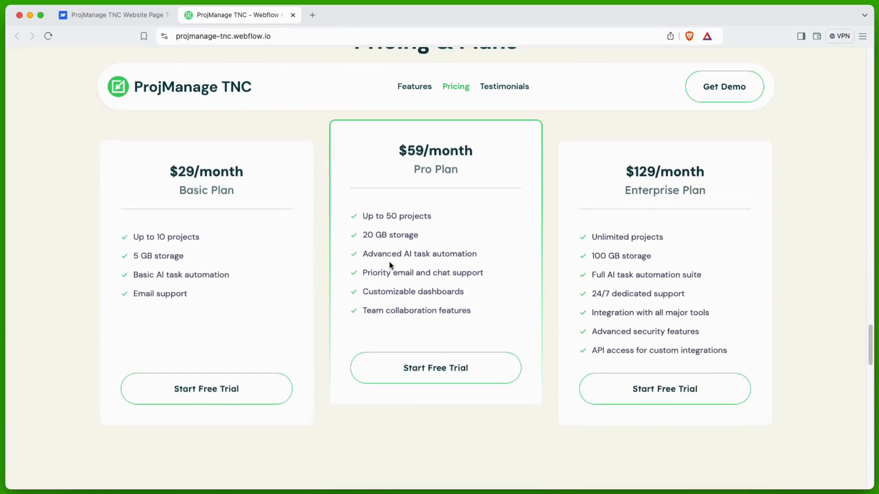
pyautogui.scroll(-8, 635, 252)
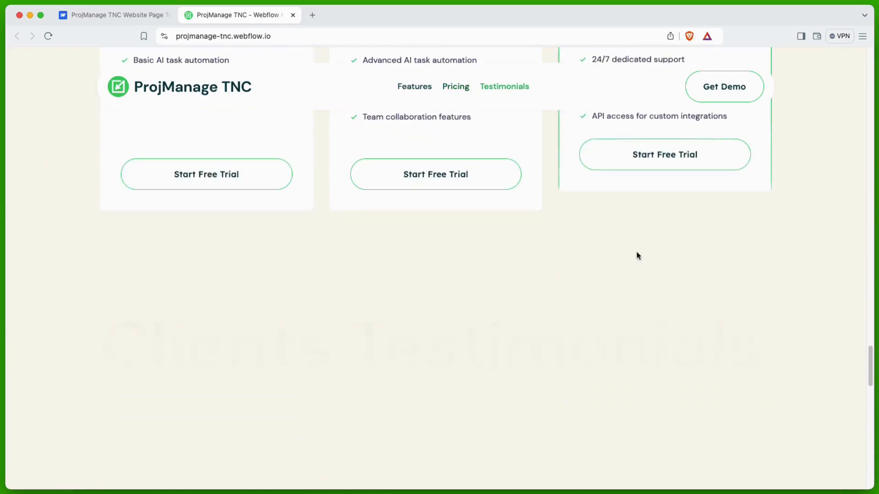
pyautogui.scroll(-7, 636, 255)
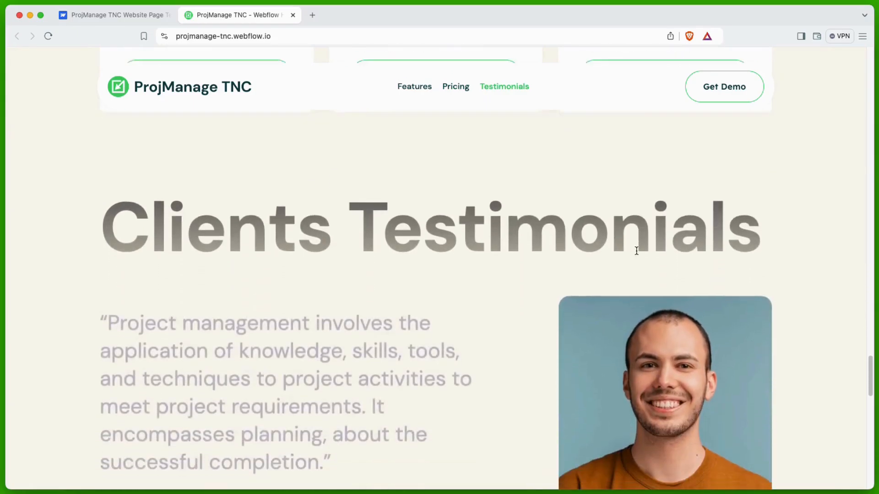
pyautogui.scroll(-3, 636, 251)
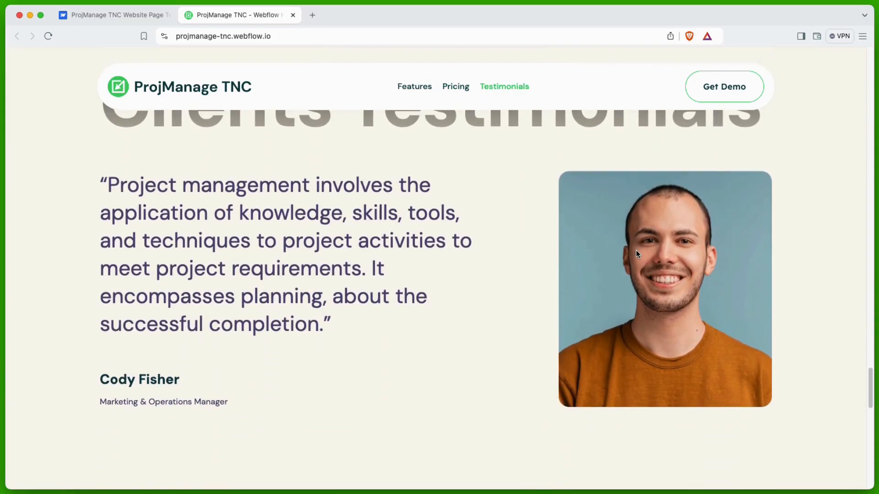
pyautogui.scroll(-2, 636, 250)
pyautogui.scroll(-2, 636, 250)
pyautogui.click(464, 372)
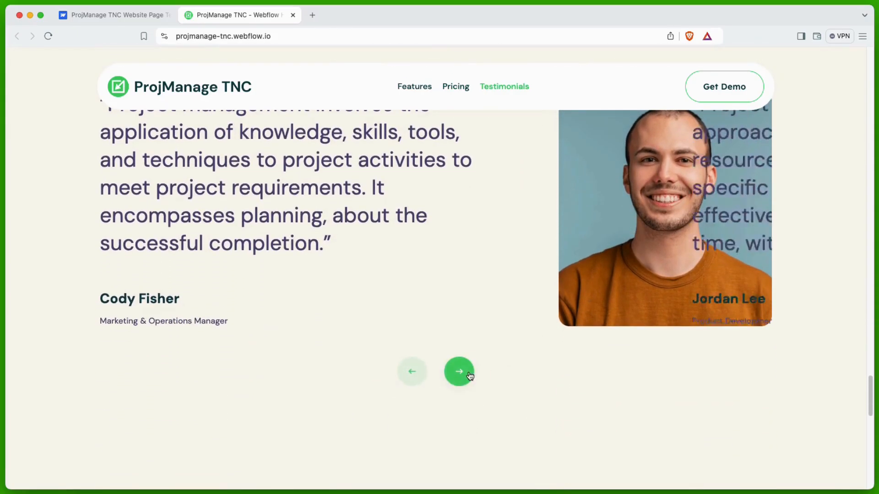
pyautogui.click(459, 372)
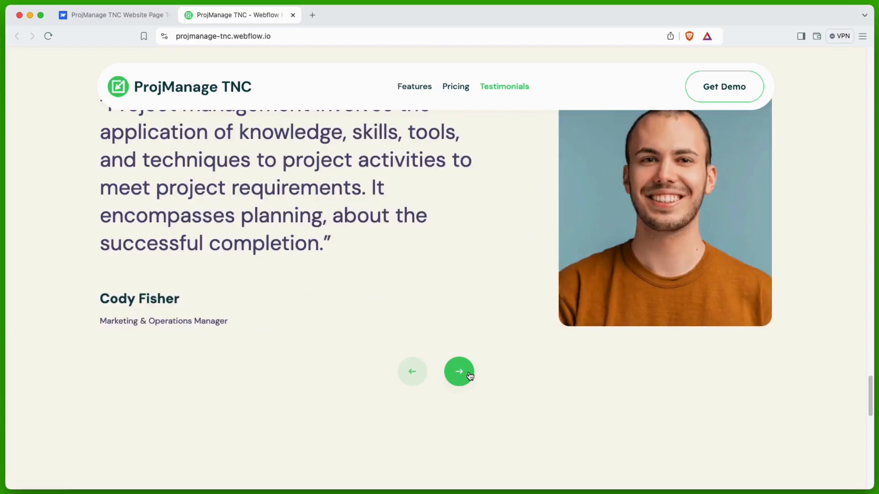
# Review the free trial banner, the company logo grid and the footer at the end of the page
pyautogui.scroll(-6, 469, 374)
pyautogui.scroll(-2, 468, 375)
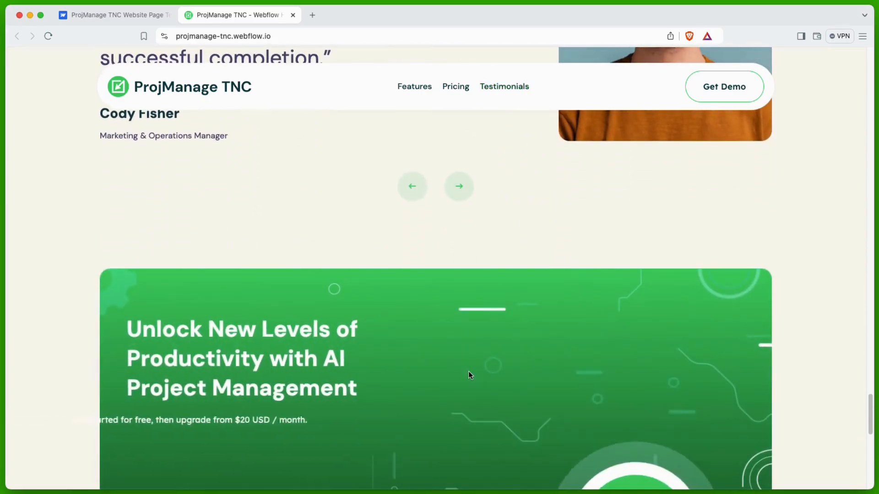
pyautogui.scroll(-4, 469, 376)
pyautogui.scroll(-2, 468, 372)
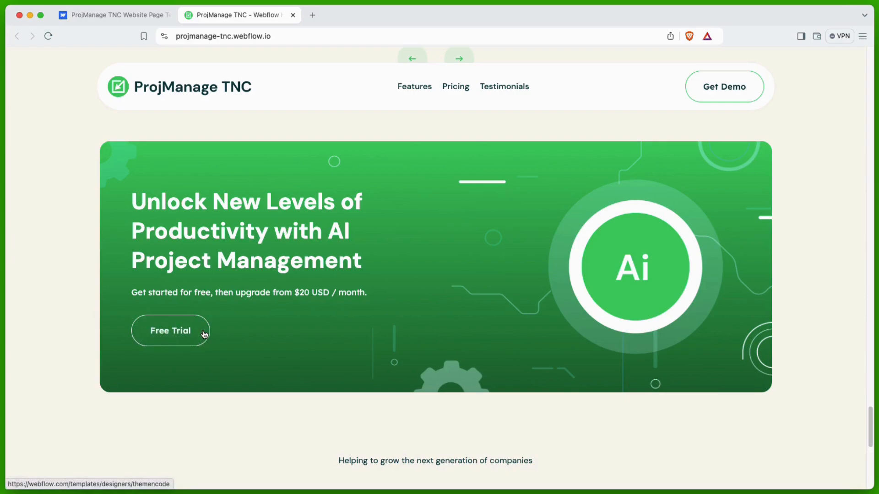
pyautogui.scroll(-8, 527, 270)
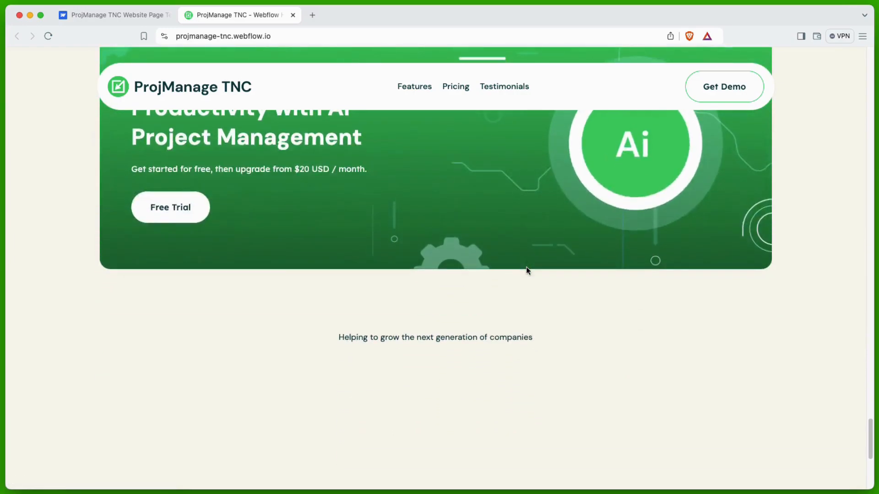
pyautogui.scroll(-5, 526, 270)
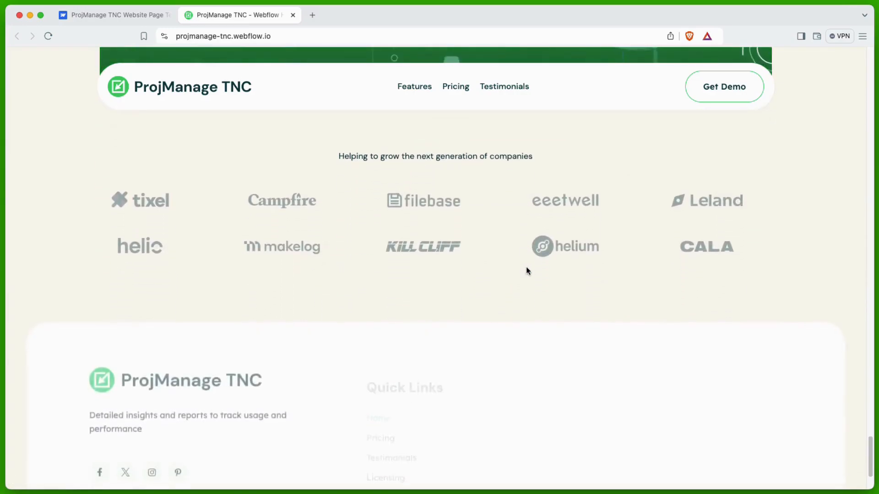
pyautogui.scroll(-4, 527, 270)
pyautogui.scroll(-1, 527, 271)
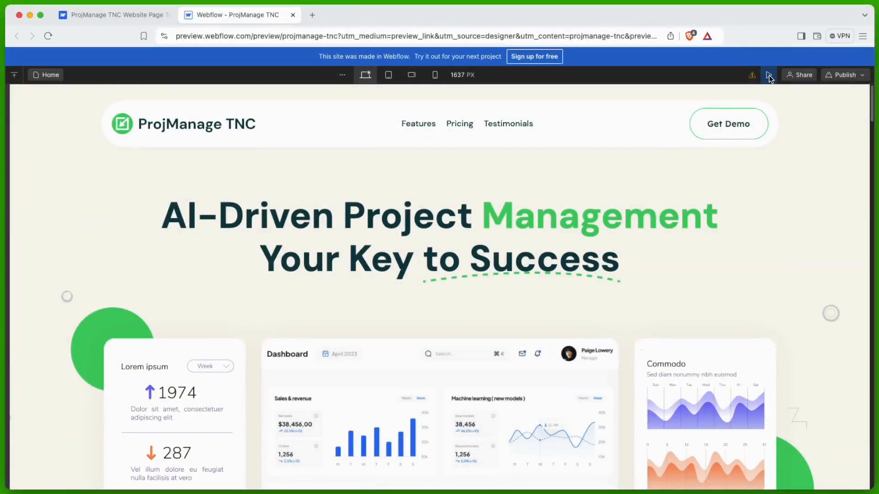
# Leave preview mode to edit the Home page and check the site's list of pages
pyautogui.click(769, 75)
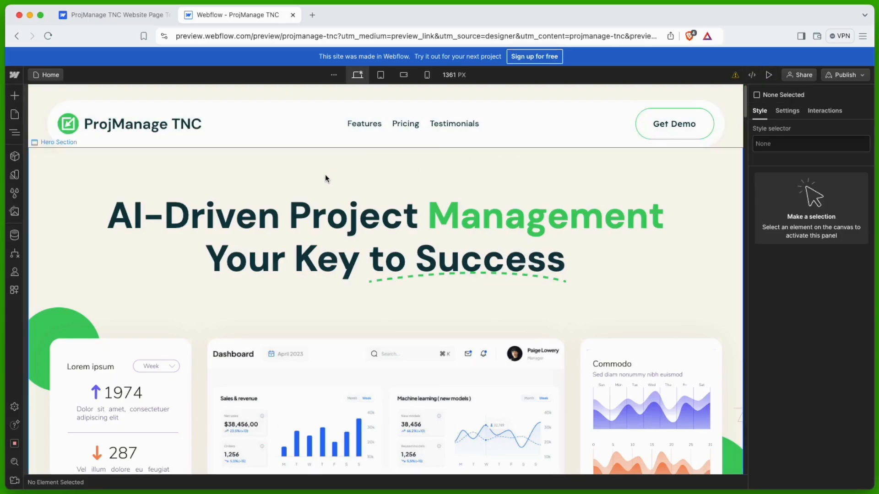
pyautogui.click(11, 117)
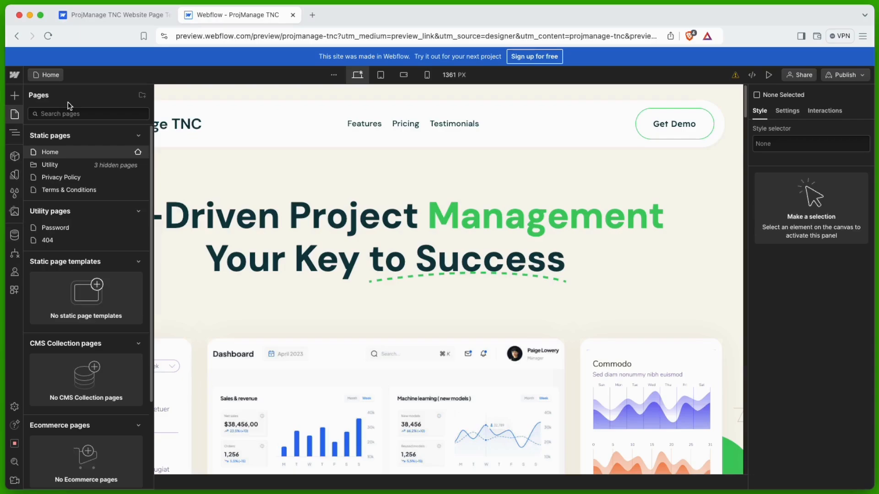
pyautogui.click(14, 116)
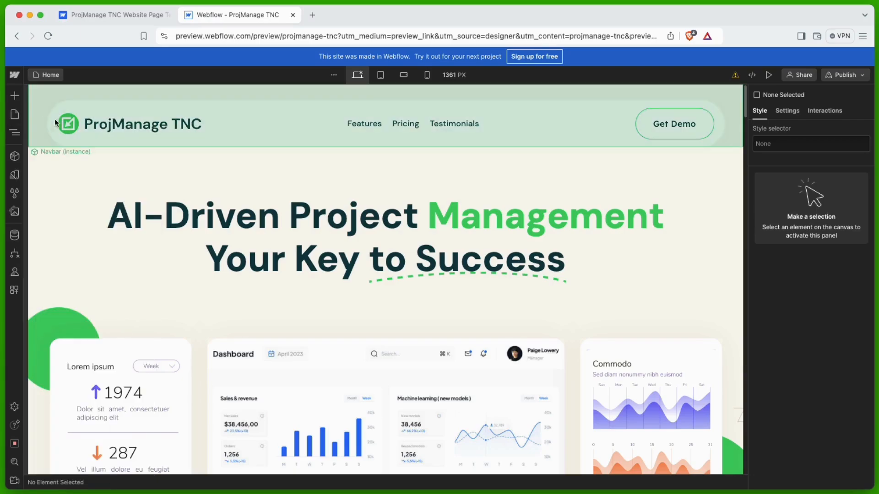
# Try replacing the navbar logo image with the JPG portrait of the man in dark clothes from the assets, and undo the replacement
pyautogui.doubleClick(97, 126)
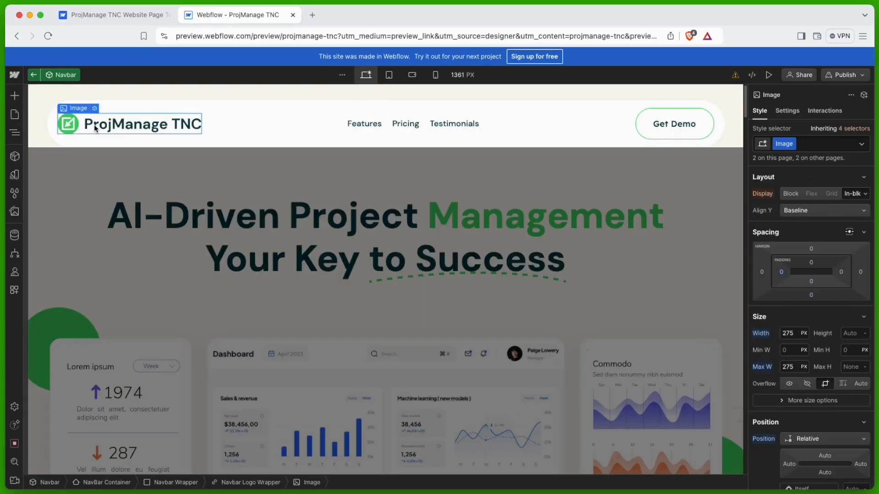
pyautogui.click(785, 114)
pyautogui.scroll(-5, 812, 275)
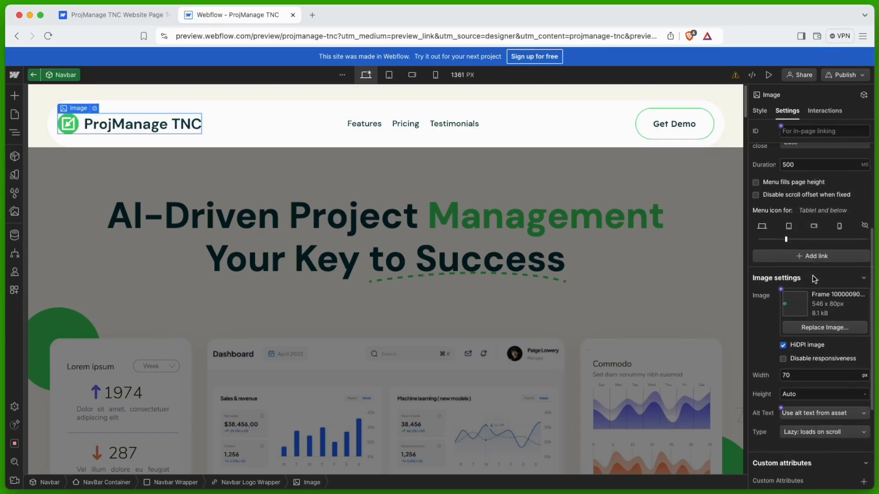
pyautogui.click(812, 328)
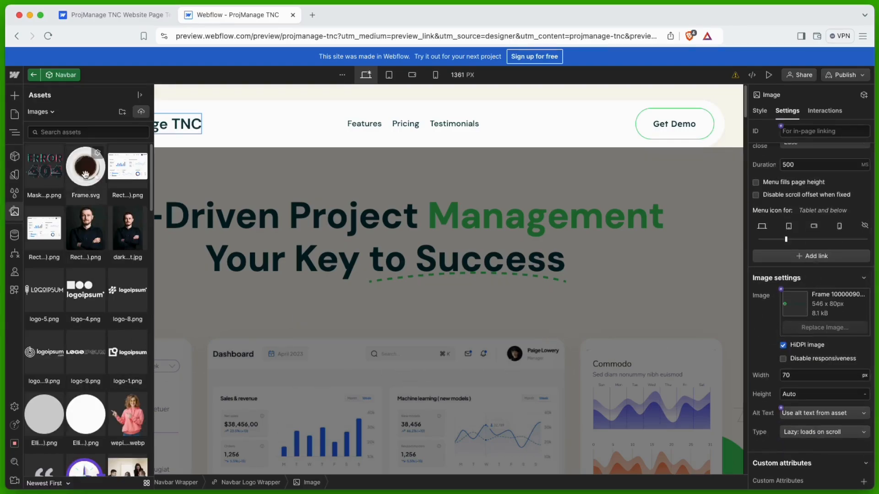
pyautogui.click(118, 222)
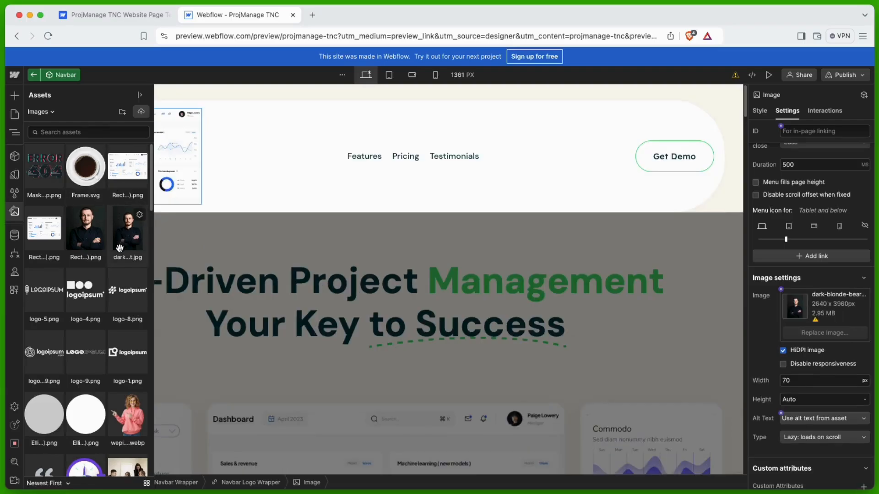
pyautogui.press('super+z')
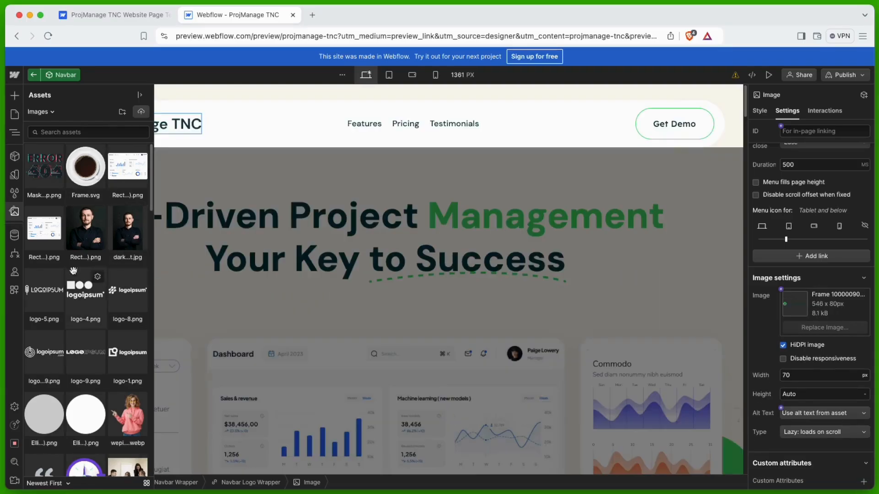
pyautogui.click(122, 113)
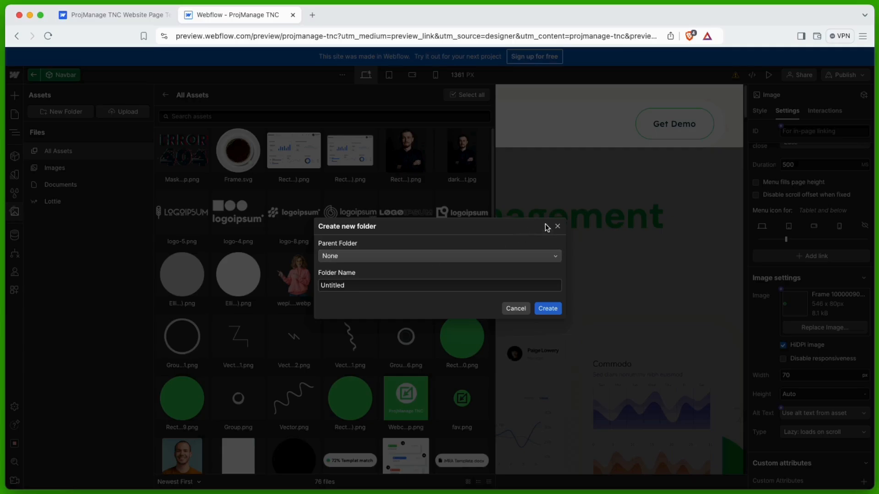
pyautogui.click(519, 310)
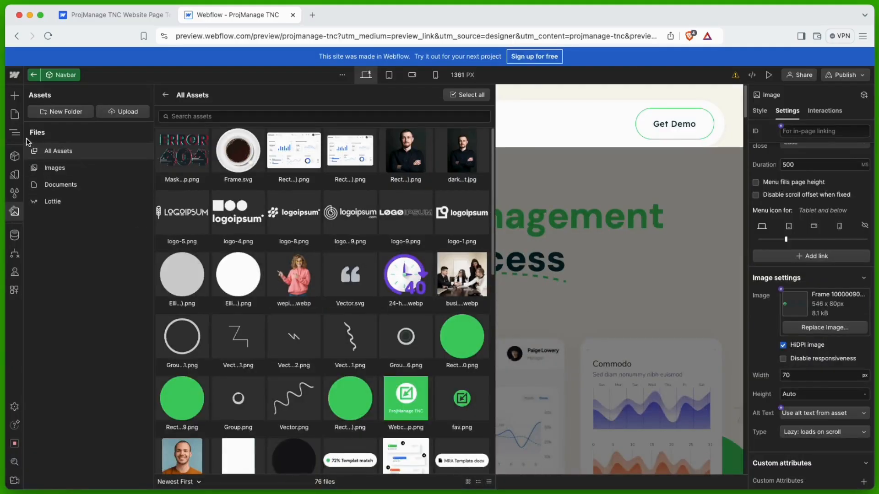
pyautogui.click(15, 214)
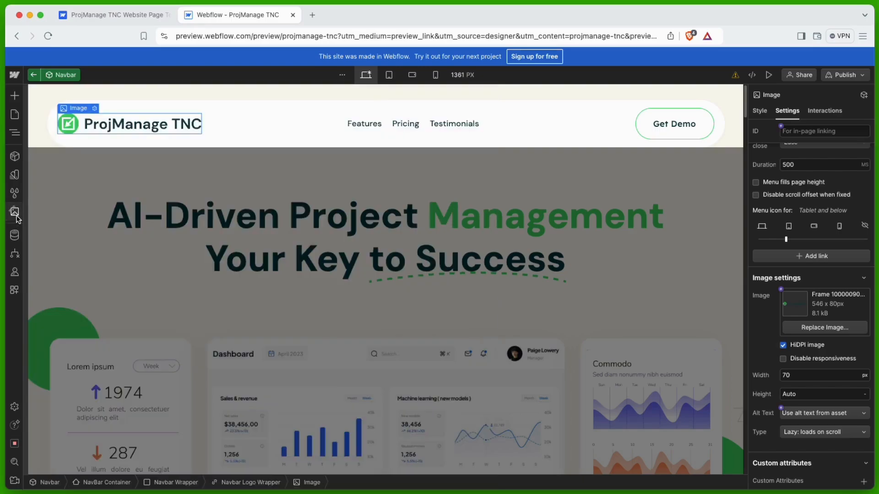
pyautogui.click(105, 165)
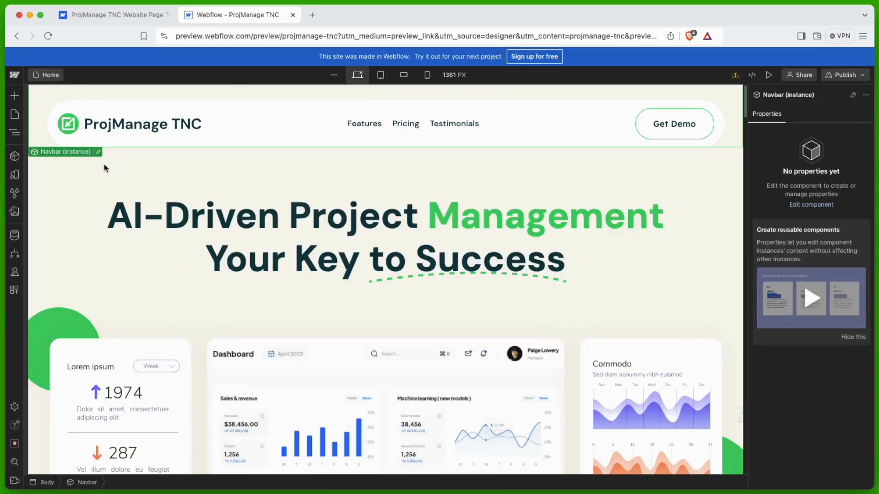
# Change the text of the Features link in the navbar to "Home"
pyautogui.doubleClick(357, 124)
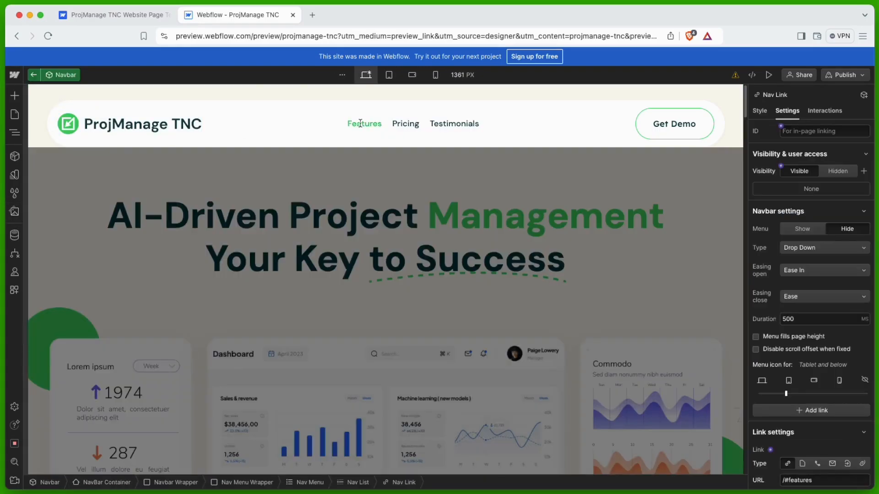
pyautogui.scroll(-4, 811, 266)
pyautogui.doubleClick(798, 345)
pyautogui.write('Home')
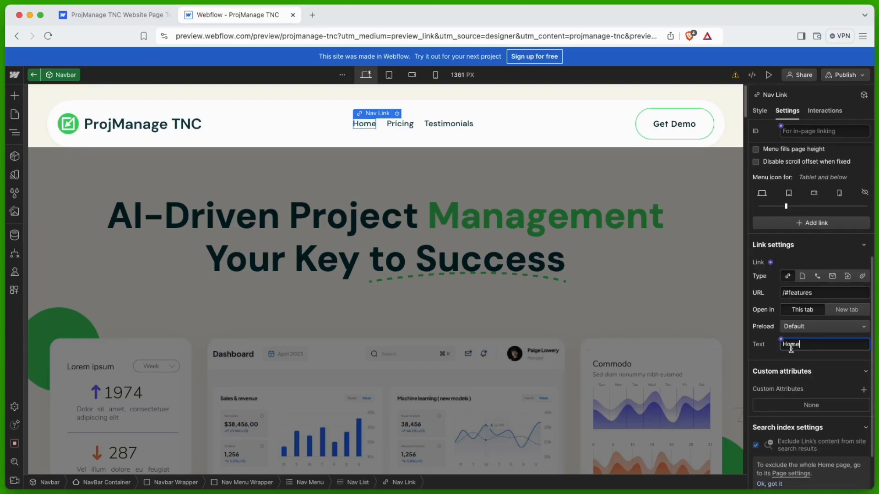
# Go through the Home link's preload options and its page, phone and email types, returning it to the URL type
pyautogui.click(834, 327)
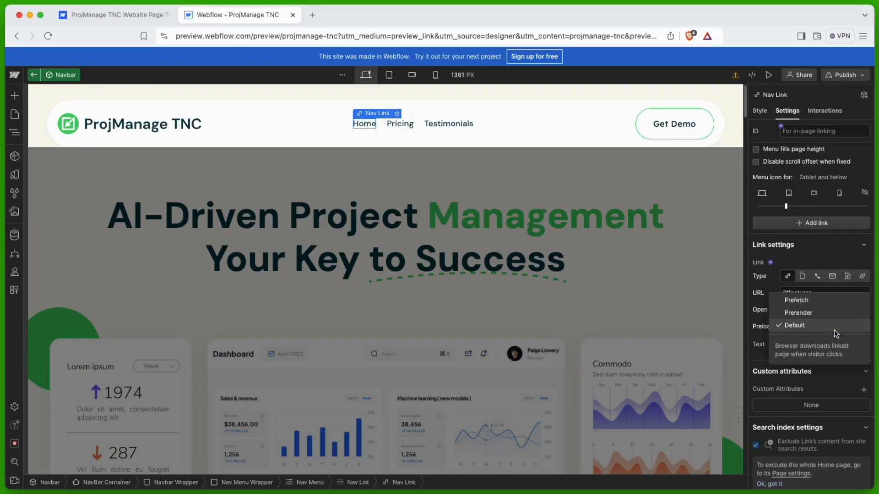
pyautogui.click(803, 322)
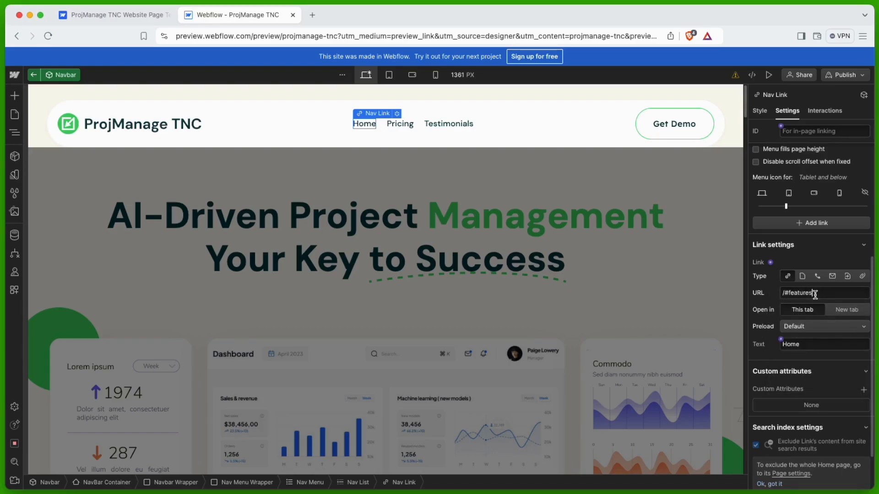
pyautogui.click(802, 277)
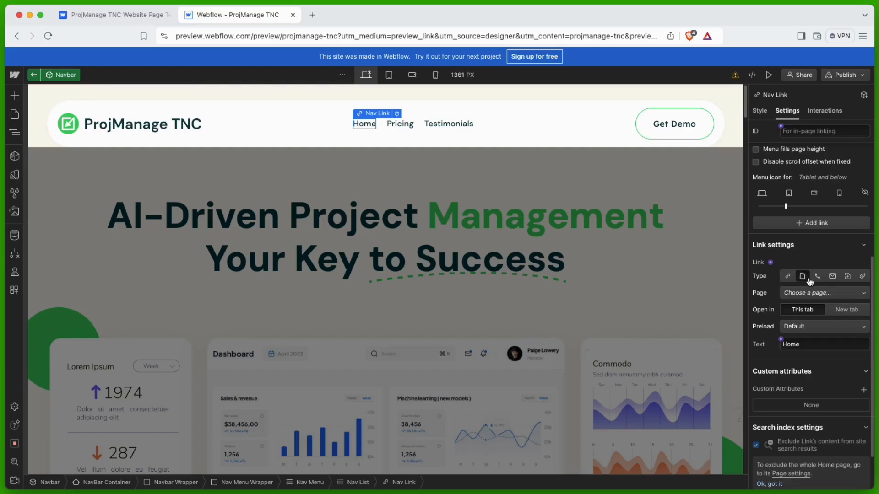
pyautogui.click(817, 277)
pyautogui.click(833, 276)
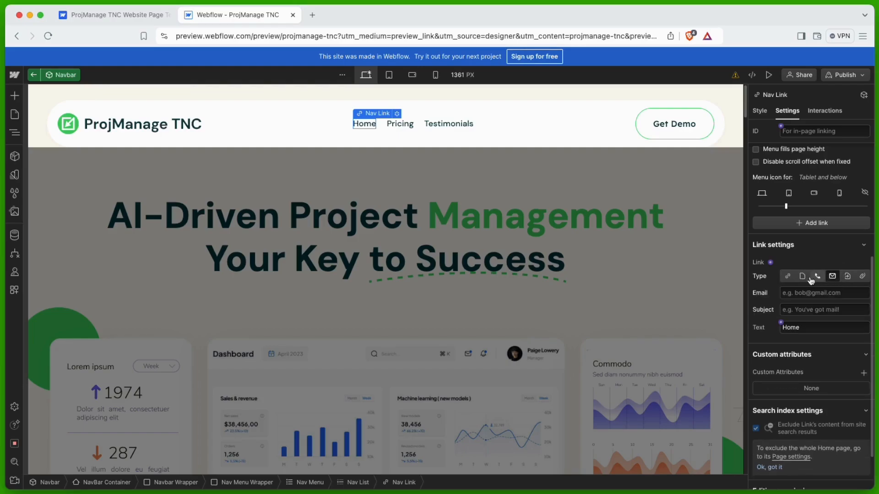
pyautogui.click(793, 279)
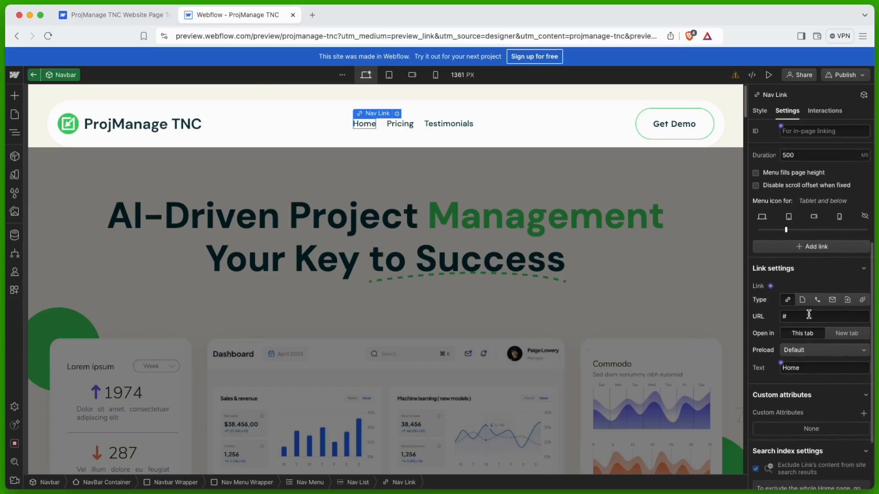
pyautogui.scroll(1, 829, 310)
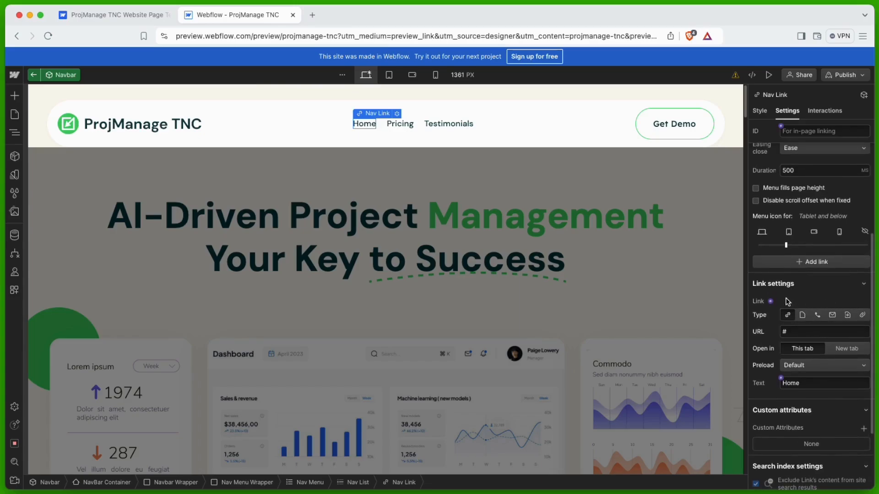
pyautogui.click(507, 166)
# Replace the hero heading's text with "Welcome to ThemeNcode LLC"
pyautogui.scroll(-1, 507, 165)
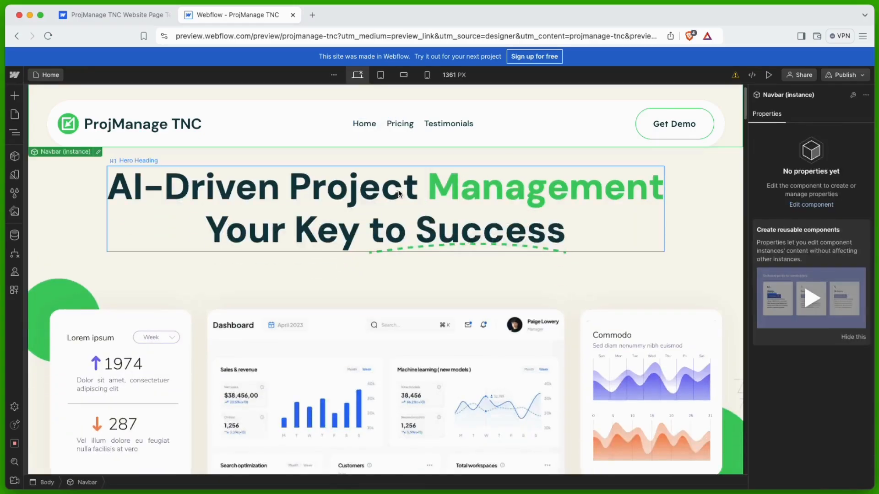
pyautogui.click(359, 206)
pyautogui.click(786, 247)
pyautogui.hotkey('ctrl', 'a')
pyautogui.write('Welcome')
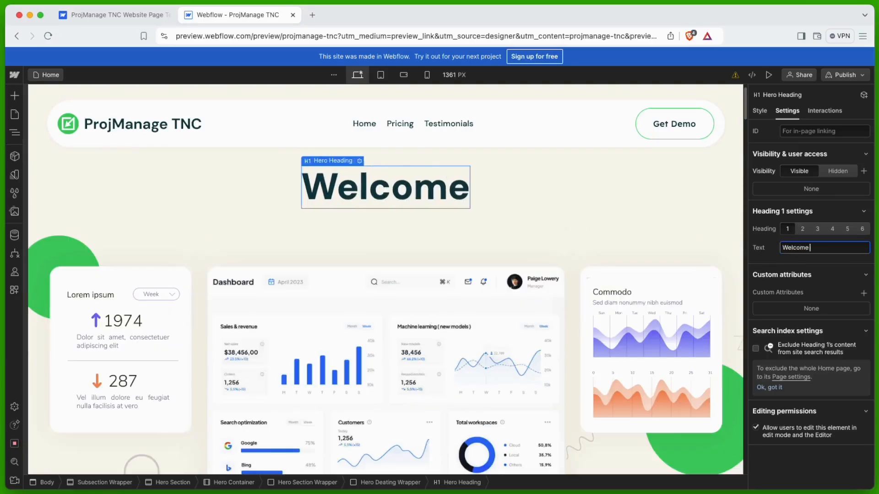
pyautogui.write(' to ThemeNcode LLC')
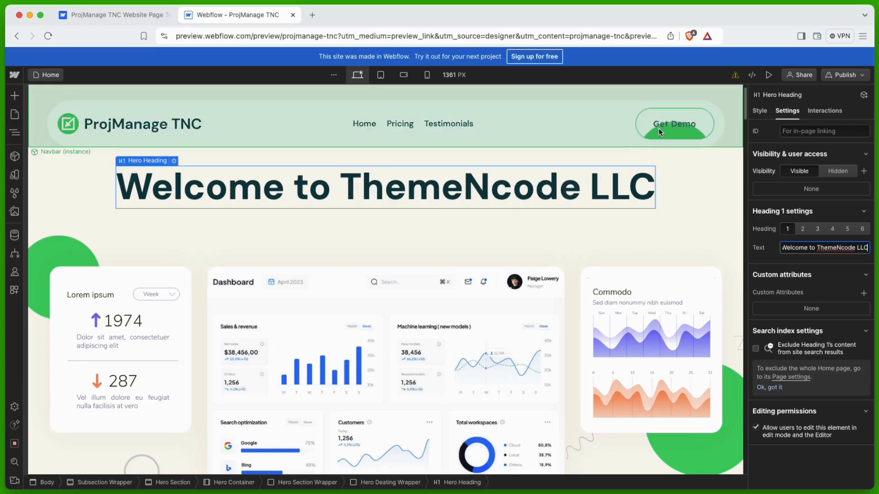
# Change the navbar button's text from "Get Demo" to "Click Here" and leave component editing
pyautogui.click(660, 126)
pyautogui.doubleClick(665, 126)
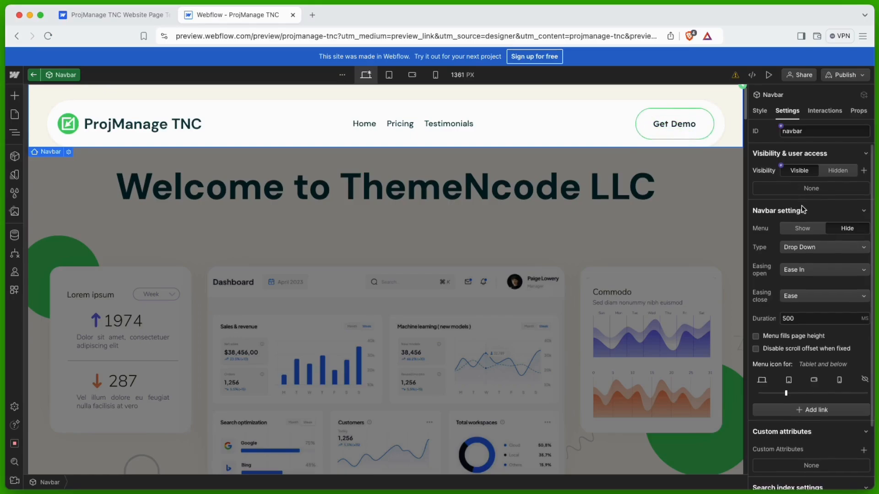
pyautogui.scroll(-3, 803, 209)
pyautogui.doubleClick(680, 120)
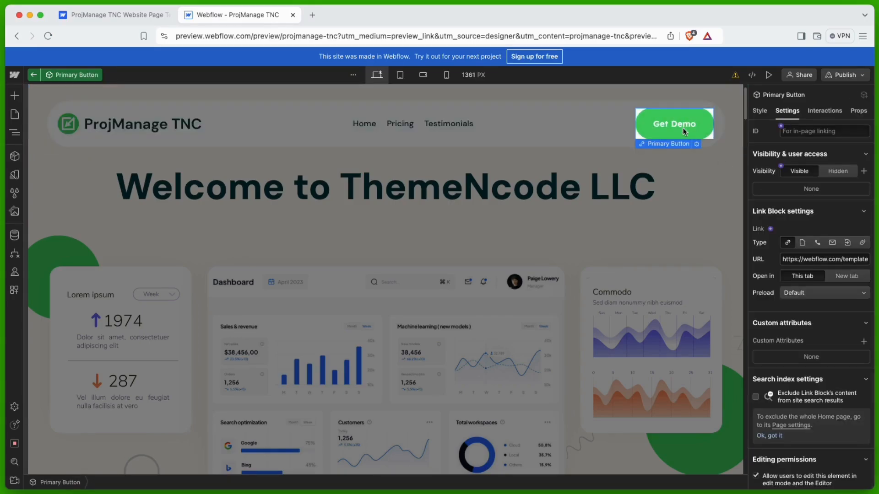
pyautogui.click(671, 128)
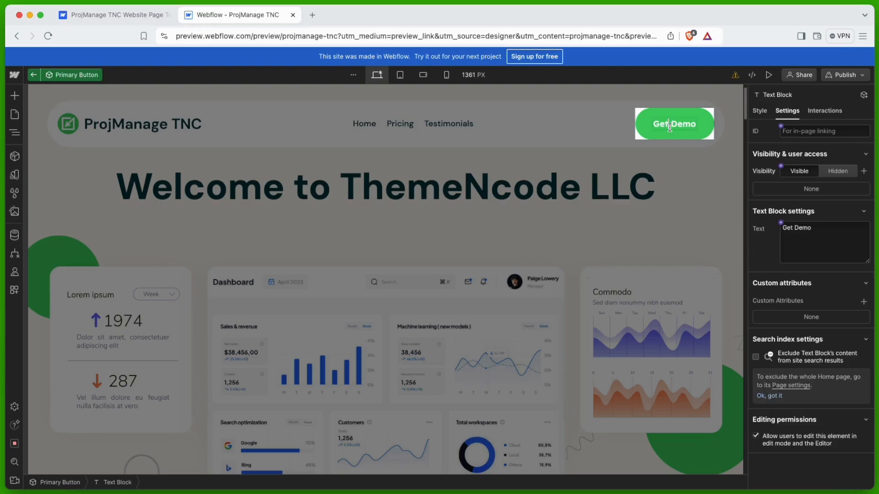
pyautogui.tripleClick(670, 129)
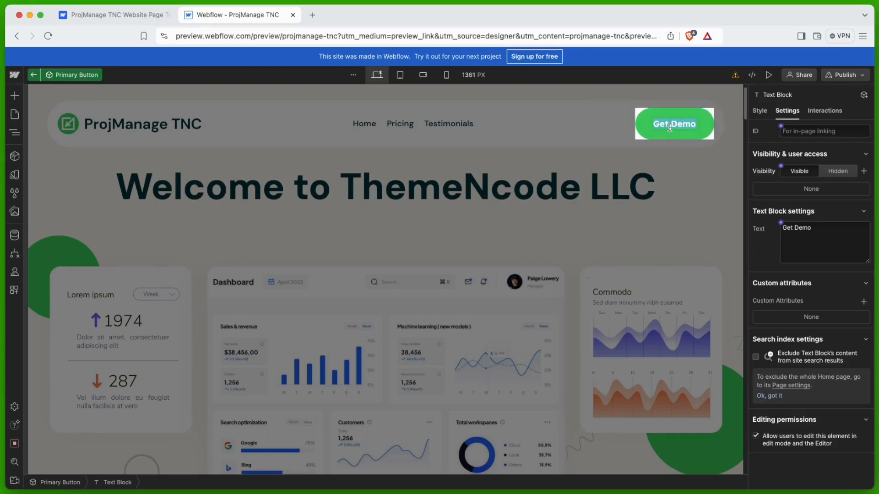
pyautogui.tripleClick(799, 227)
pyautogui.write('Click Here')
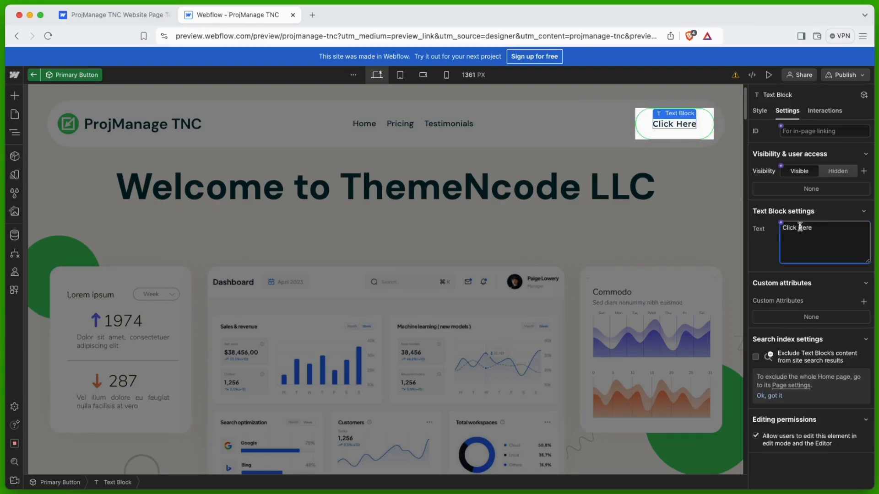
pyautogui.click(688, 186)
pyautogui.click(601, 160)
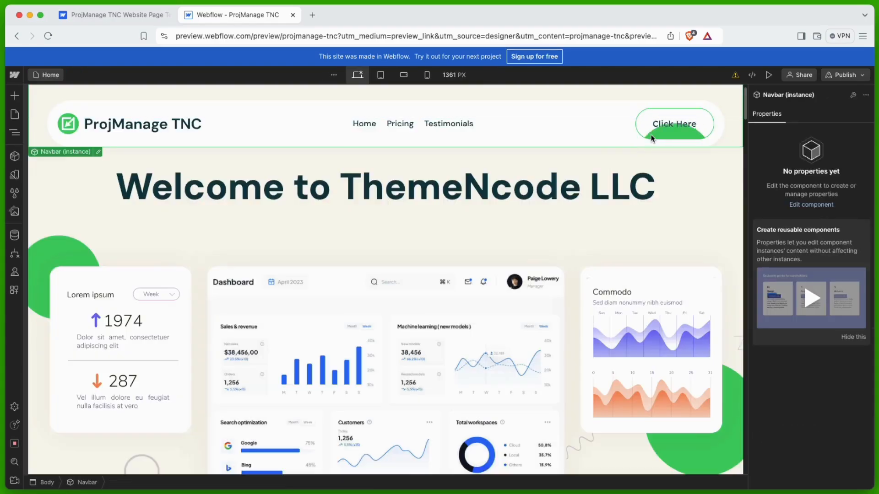
# Check the Click Here button's link type, URL and preload options, then return to the Home page
pyautogui.doubleClick(639, 123)
pyautogui.doubleClick(640, 124)
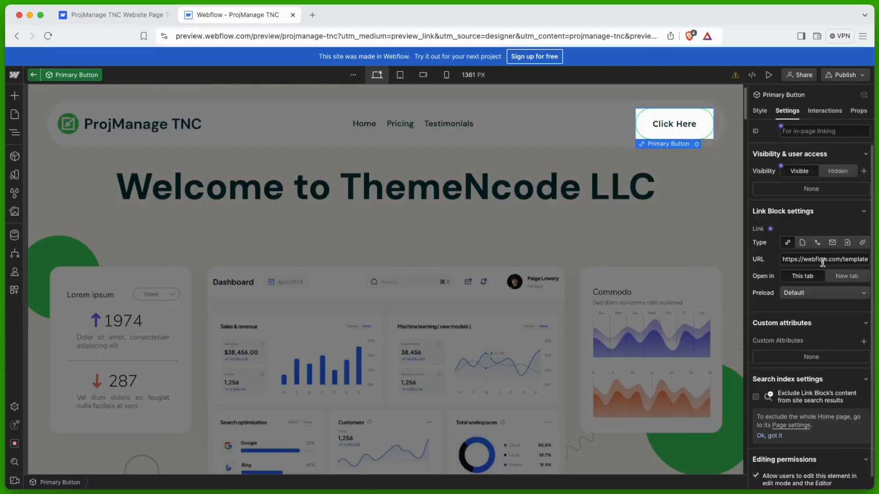
pyautogui.click(826, 292)
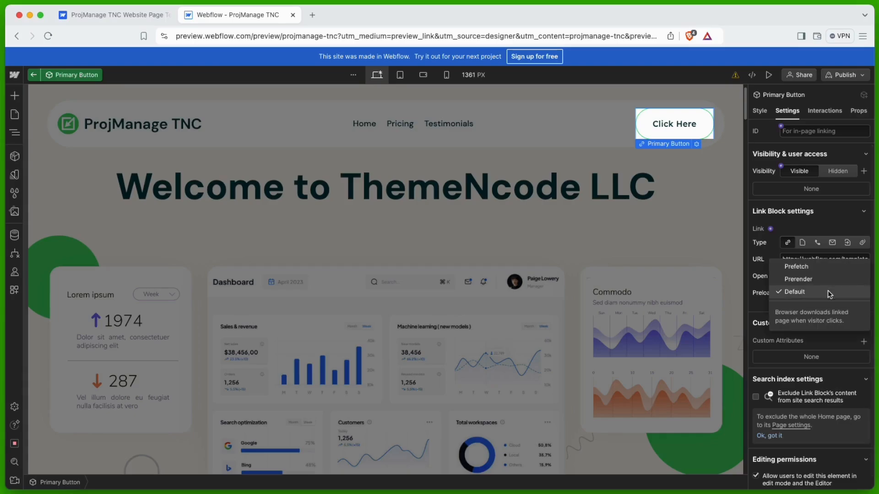
pyautogui.click(816, 293)
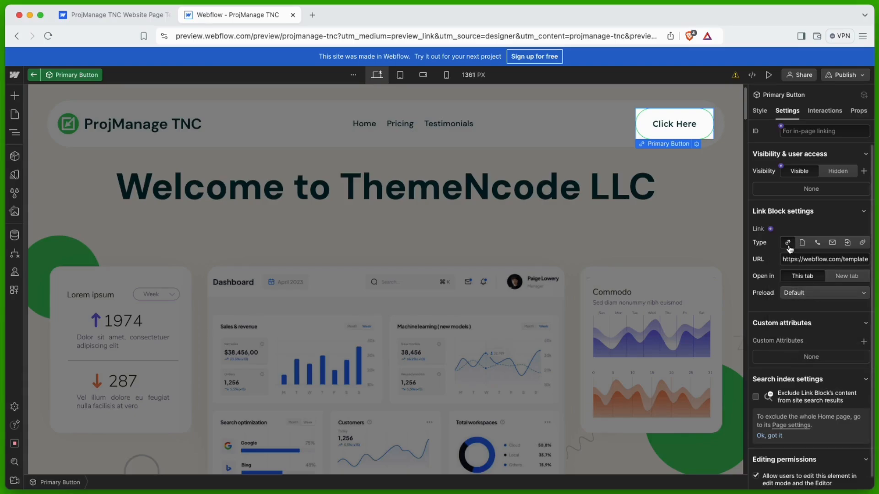
pyautogui.click(673, 194)
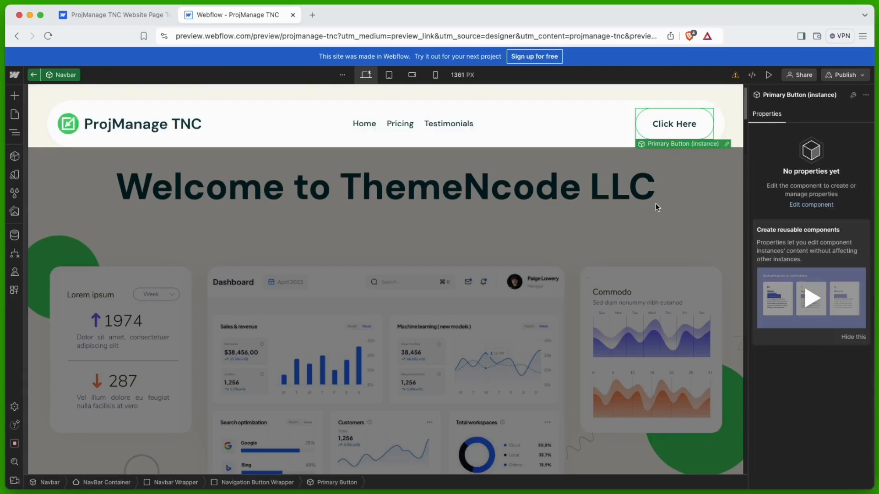
pyautogui.click(646, 217)
# Inspect the image settings of the hero's main dashboard image, right chart image and medium circle
pyautogui.scroll(-2, 647, 217)
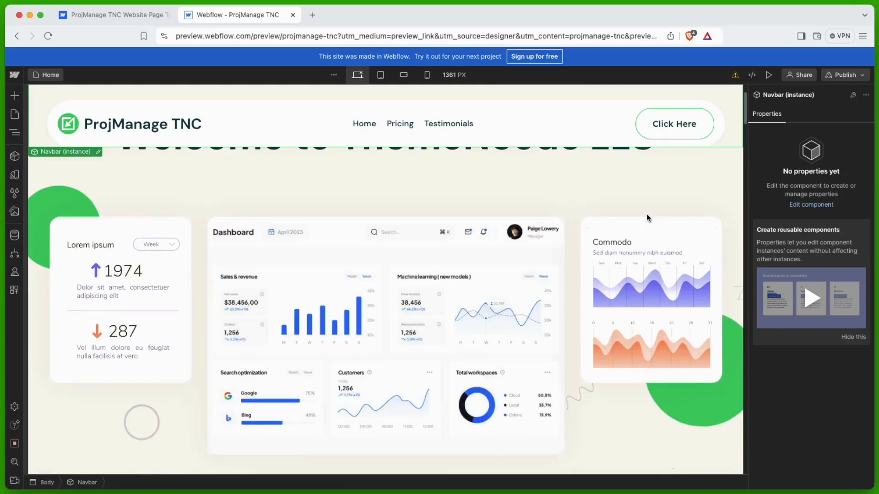
pyautogui.scroll(-1, 627, 222)
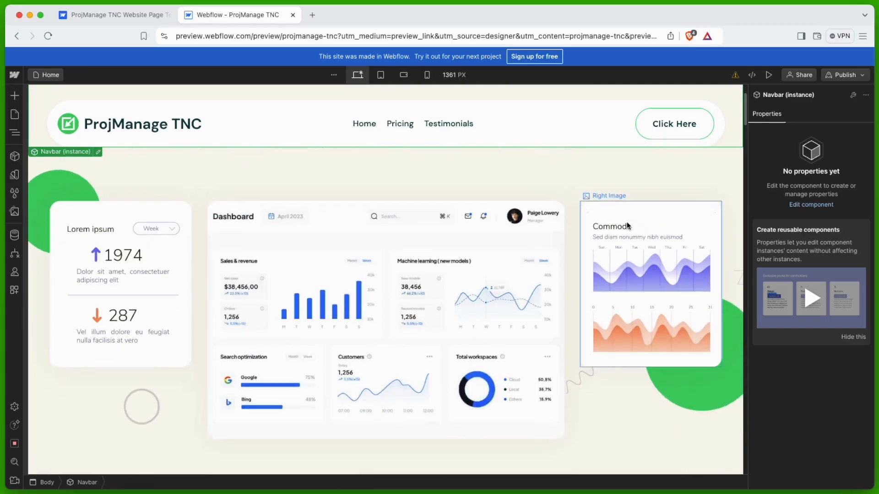
pyautogui.click(439, 264)
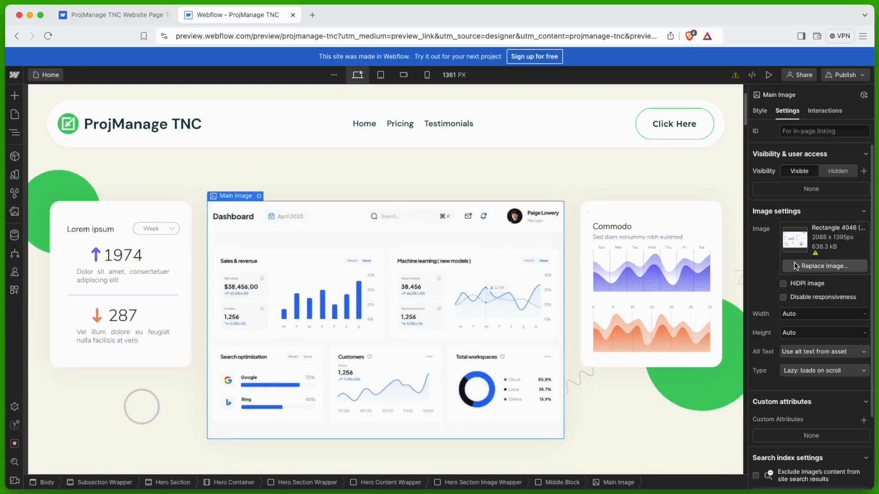
pyautogui.click(661, 276)
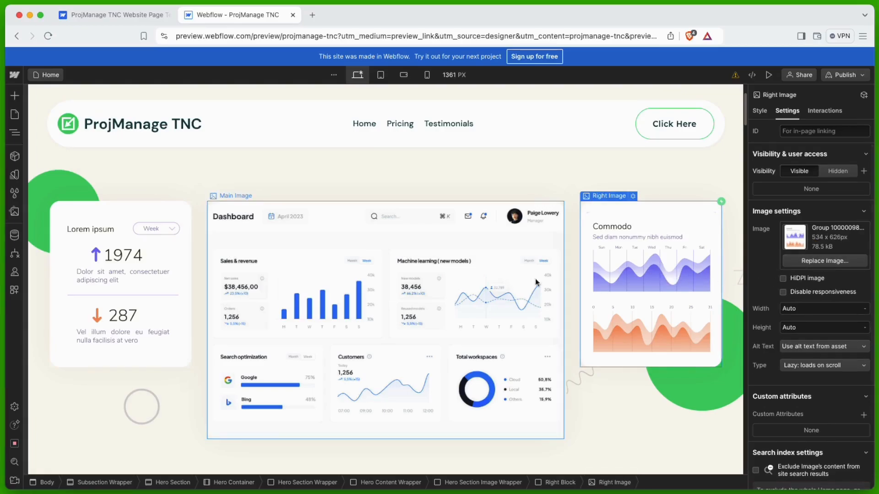
pyautogui.scroll(-3, 506, 281)
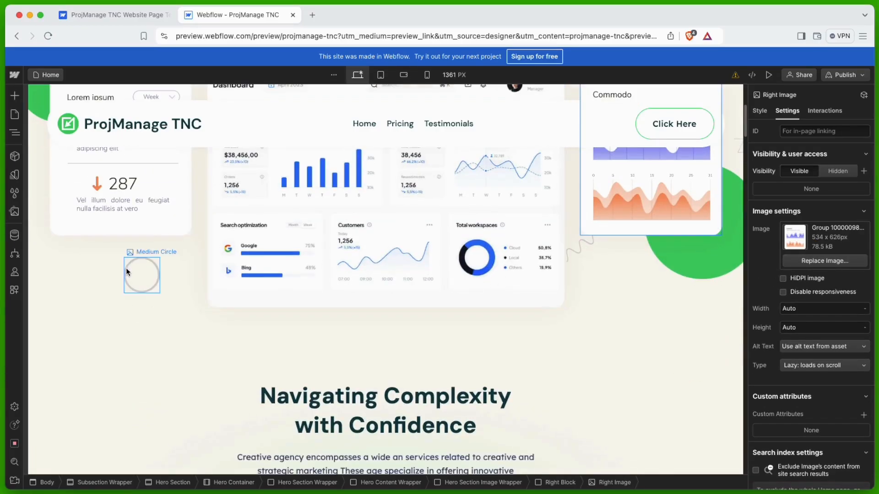
pyautogui.click(127, 272)
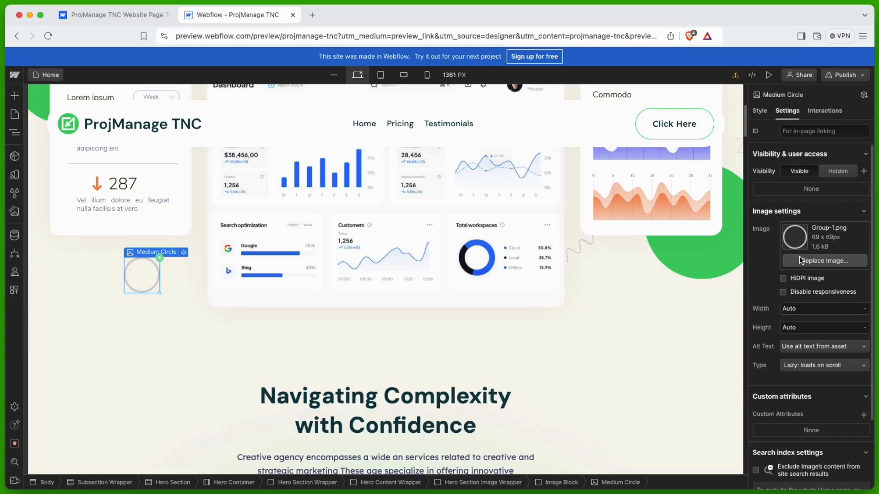
# Inspect the text setting of the "Navigating Complexity with Confidence" heading and go through the feature cards below it
pyautogui.scroll(-4, 554, 314)
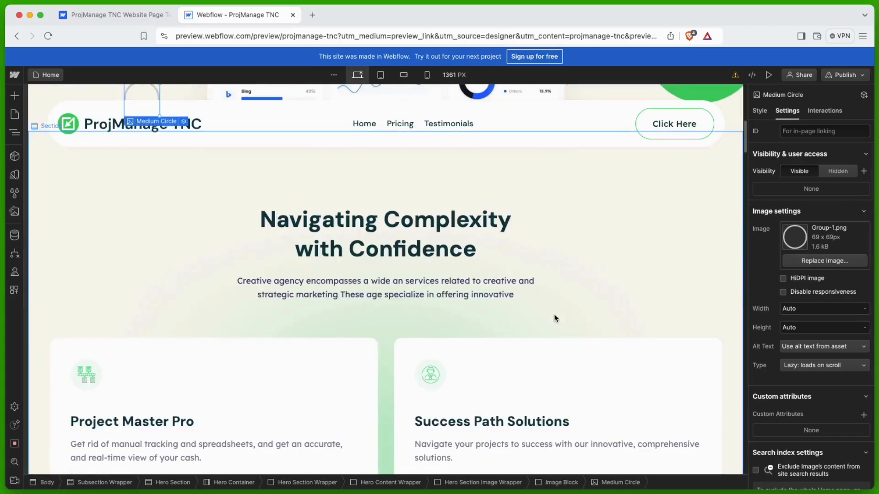
pyautogui.click(421, 241)
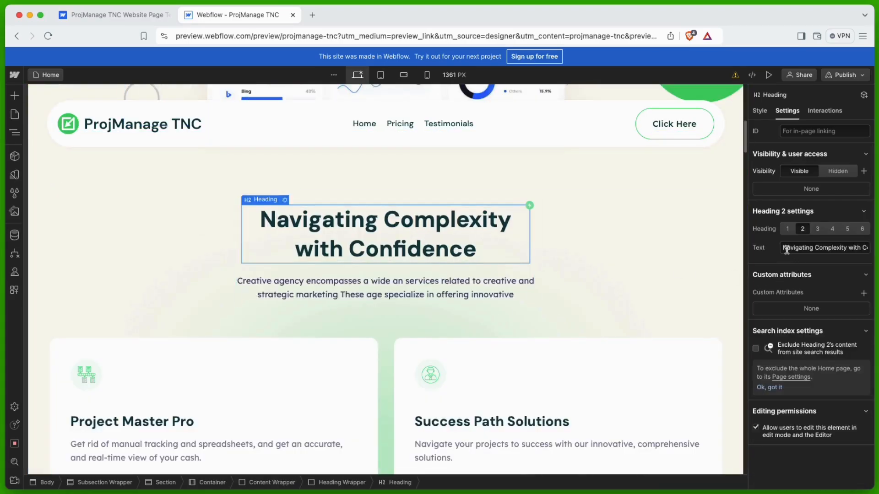
pyautogui.scroll(-8, 606, 262)
# Replace the Program Manager image beside "Your Partner in Project Mastery" with the business team handshake photo from the assets
pyautogui.scroll(-4, 596, 348)
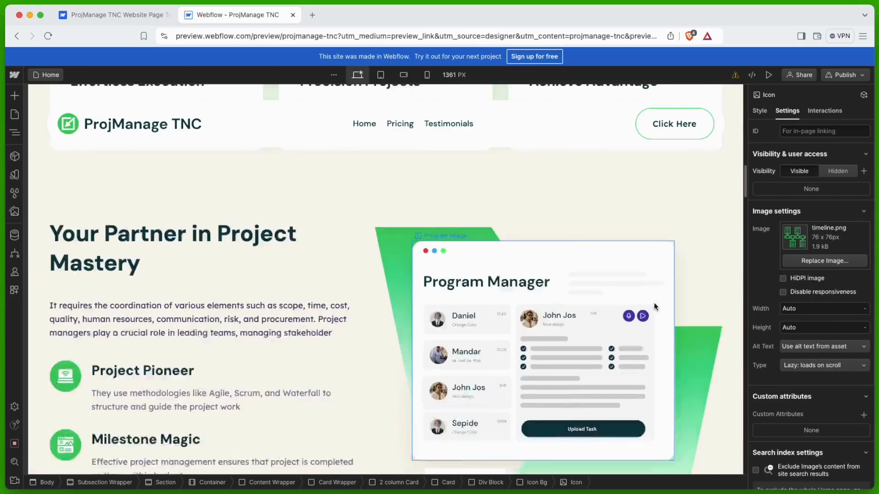
pyautogui.click(558, 298)
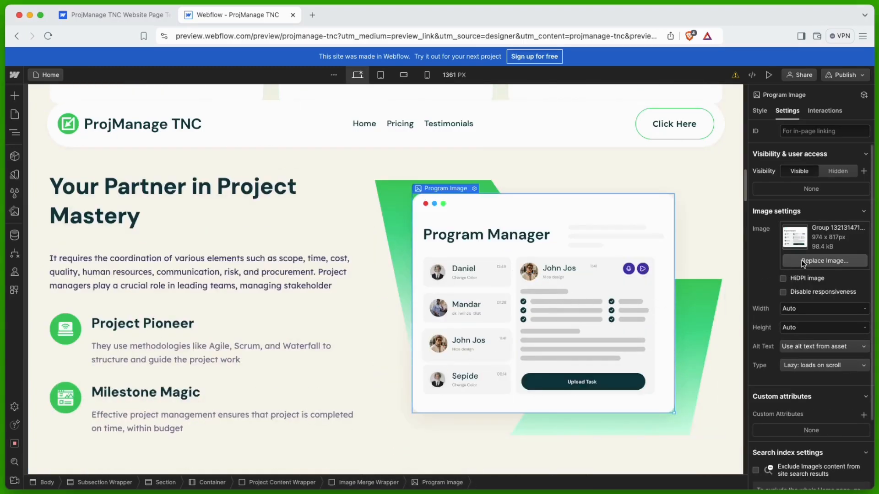
pyautogui.click(831, 262)
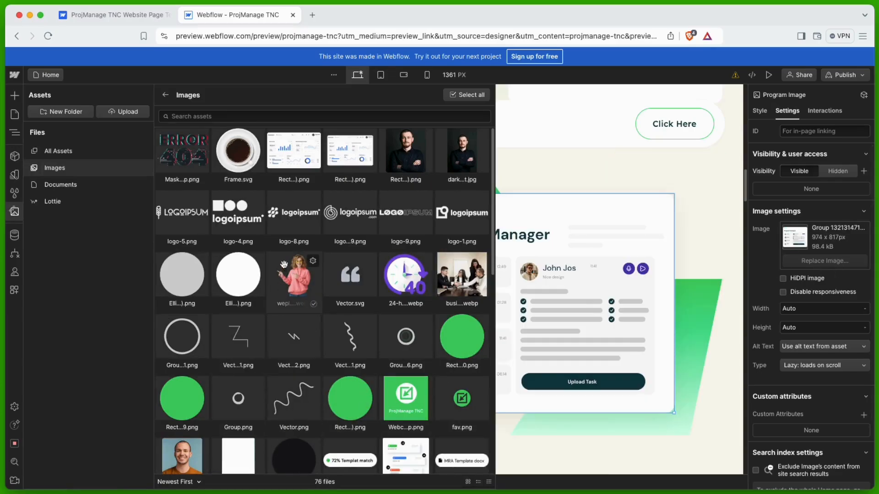
pyautogui.click(275, 275)
pyautogui.click(483, 270)
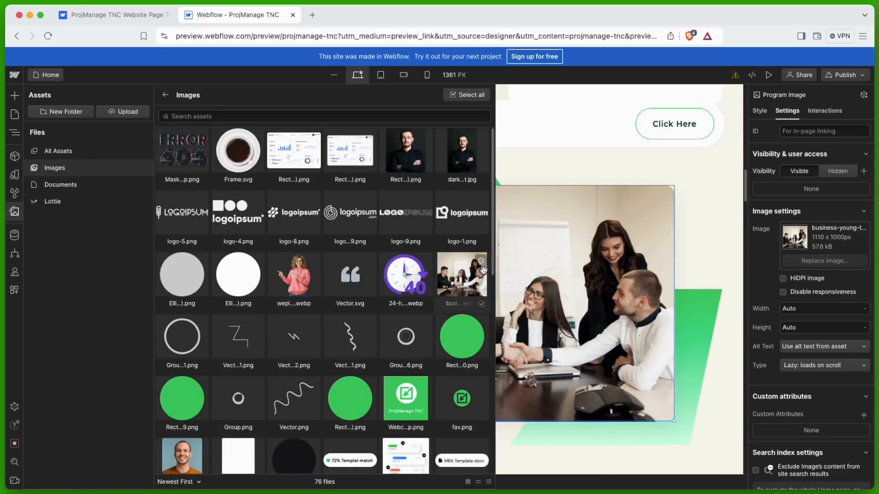
pyautogui.press('Escape')
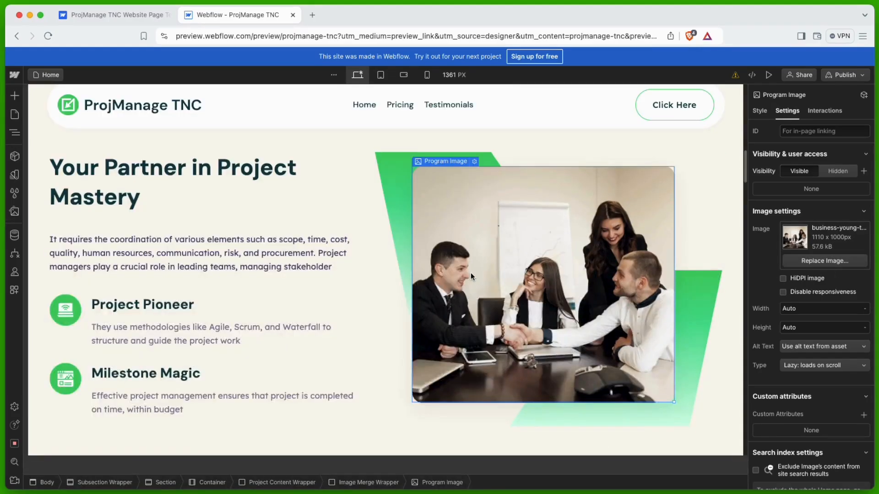
# Inspect the text settings of the "Your Partner in Project Mastery" paragraph and of the Pro Plan's AI automation feature and price
pyautogui.click(288, 252)
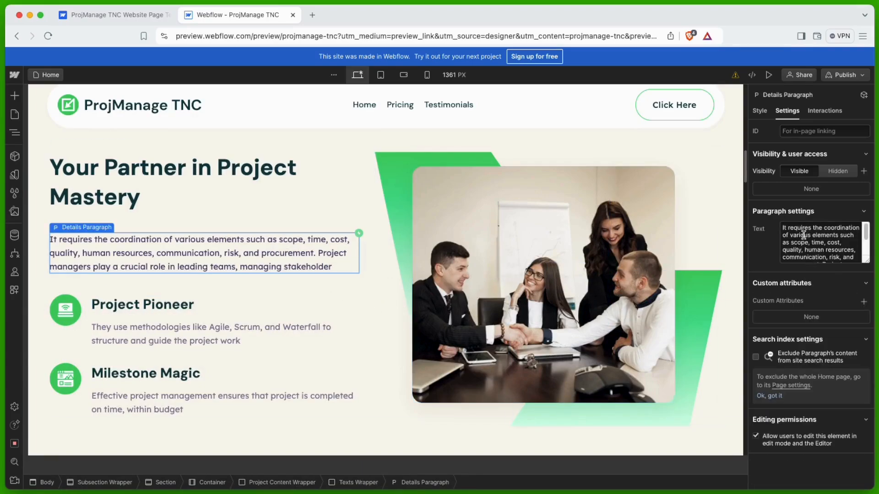
pyautogui.click(137, 305)
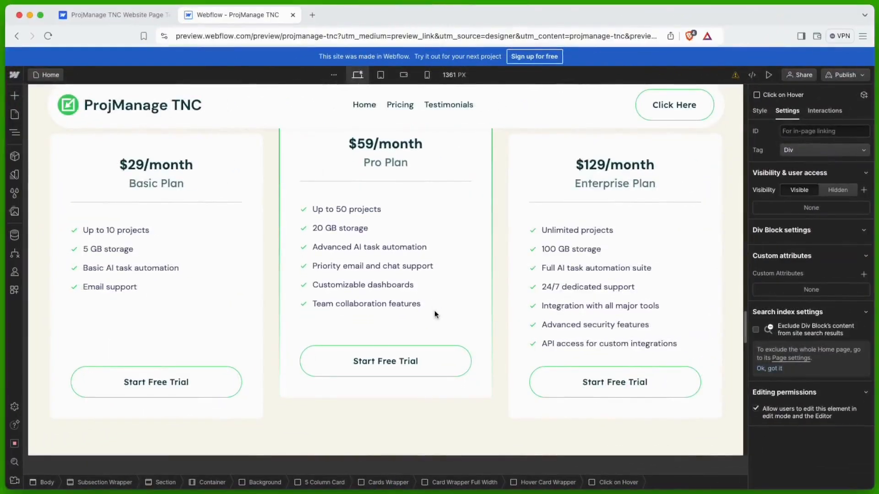
pyautogui.scroll(2, 435, 311)
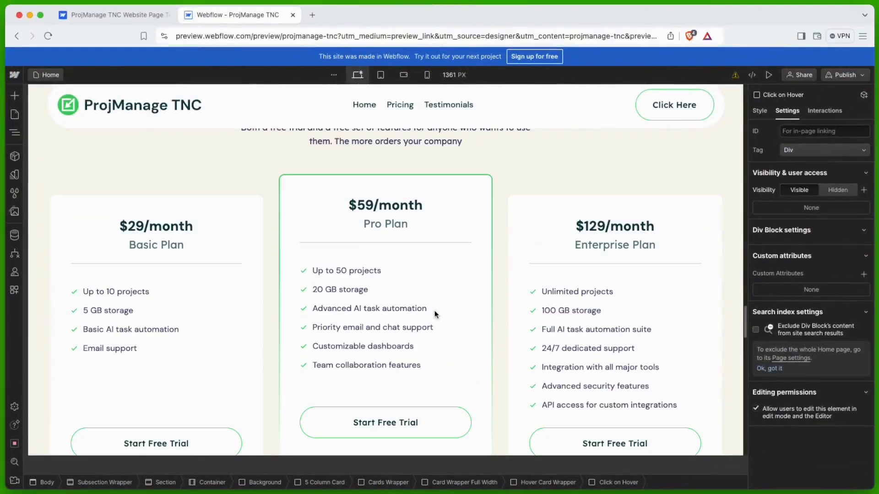
pyautogui.click(435, 311)
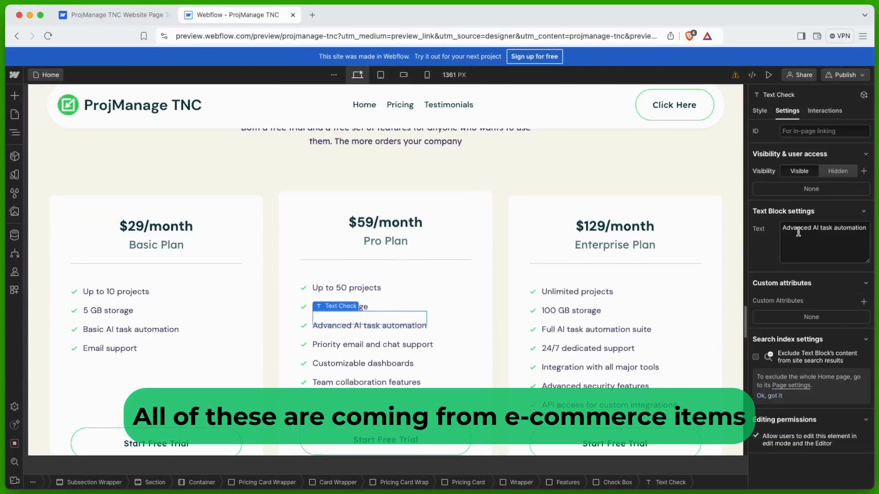
pyautogui.click(403, 211)
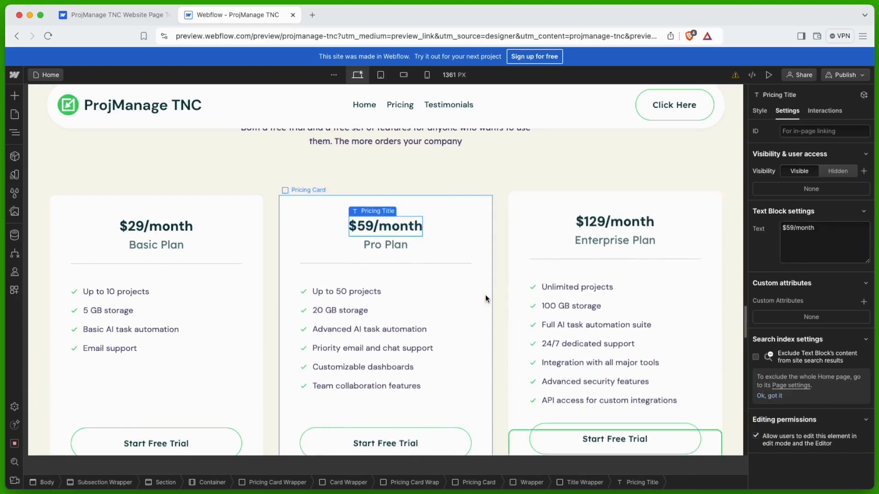
# Inspect the image settings of the portrait in the Clients Testimonials slider and select the testimonial quote beside it
pyautogui.scroll(-5, 484, 298)
pyautogui.scroll(-5, 484, 300)
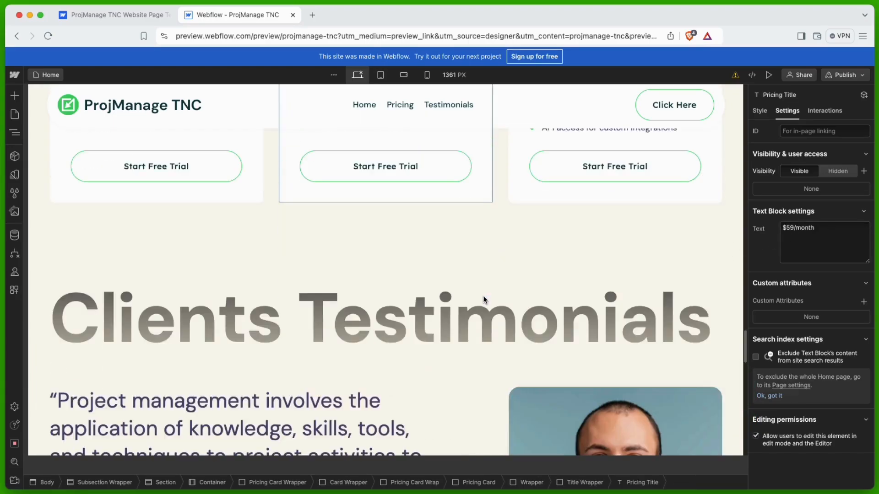
pyautogui.click(576, 290)
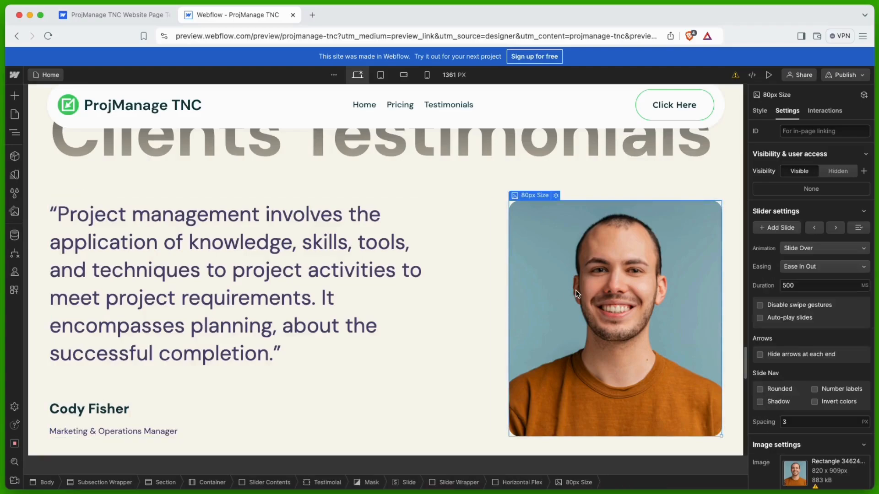
pyautogui.click(575, 290)
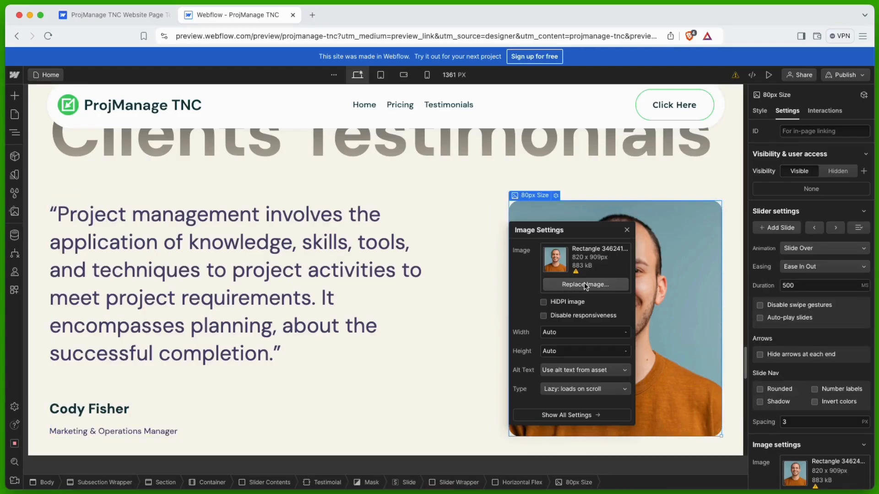
pyautogui.scroll(-3, 769, 288)
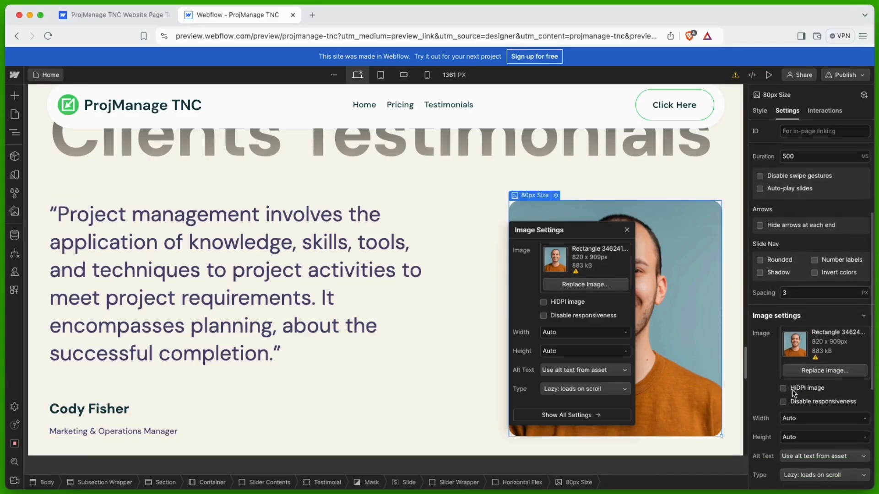
pyautogui.click(627, 230)
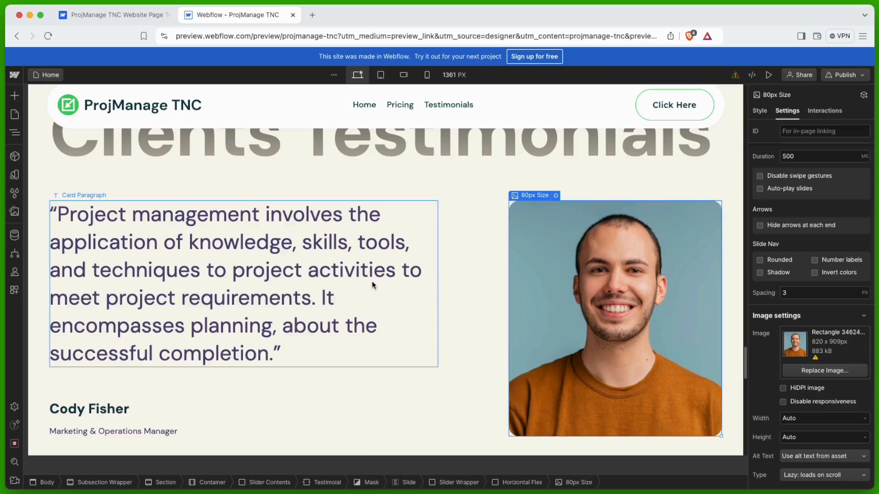
pyautogui.click(353, 282)
# Inspect the green Free Trial banner's background wrapper and the image settings of the Kill Cliff and filebase company logos
pyautogui.scroll(-4, 472, 299)
pyautogui.scroll(-4, 472, 298)
pyautogui.click(473, 298)
pyautogui.scroll(-4, 416, 311)
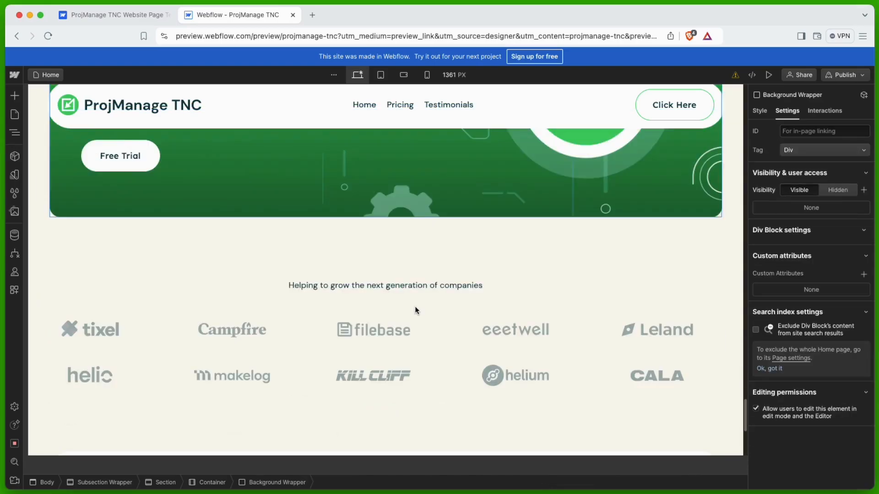
pyautogui.scroll(-2, 416, 310)
pyautogui.scroll(-1, 415, 310)
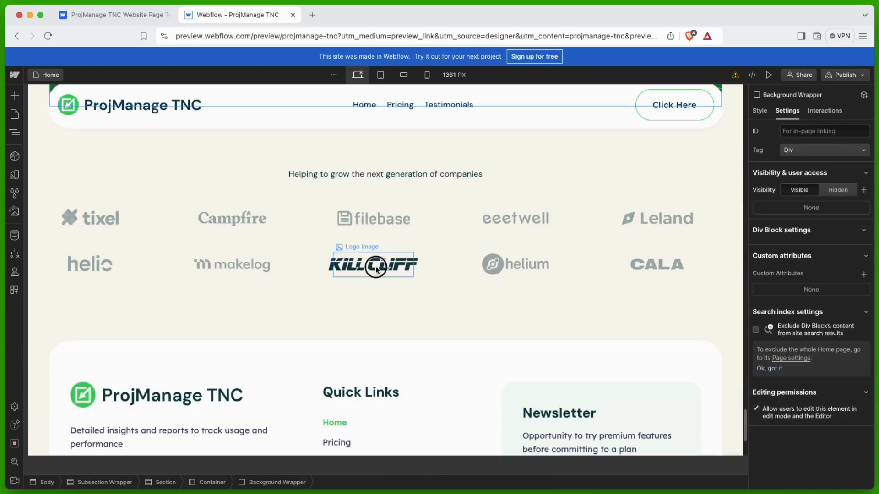
pyautogui.click(373, 266)
pyautogui.click(382, 220)
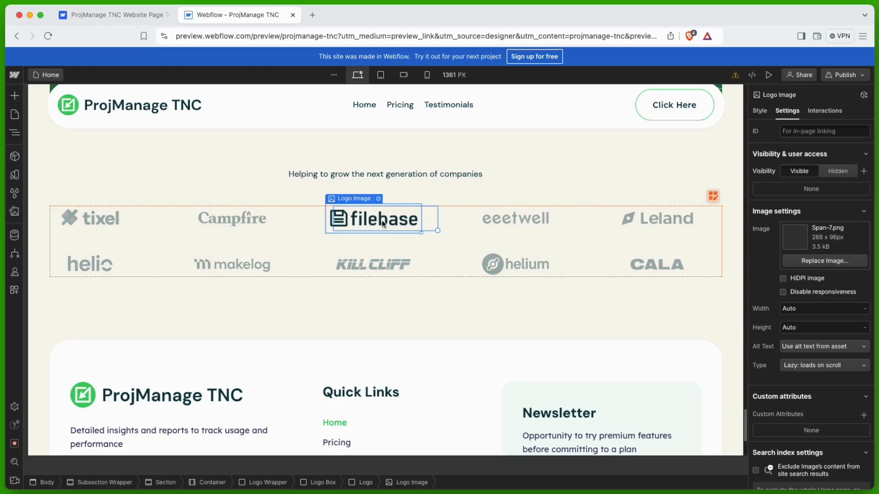
# Open the Footer component for editing and inspect the image settings of its ProjManage TNC logo
pyautogui.scroll(-3, 556, 323)
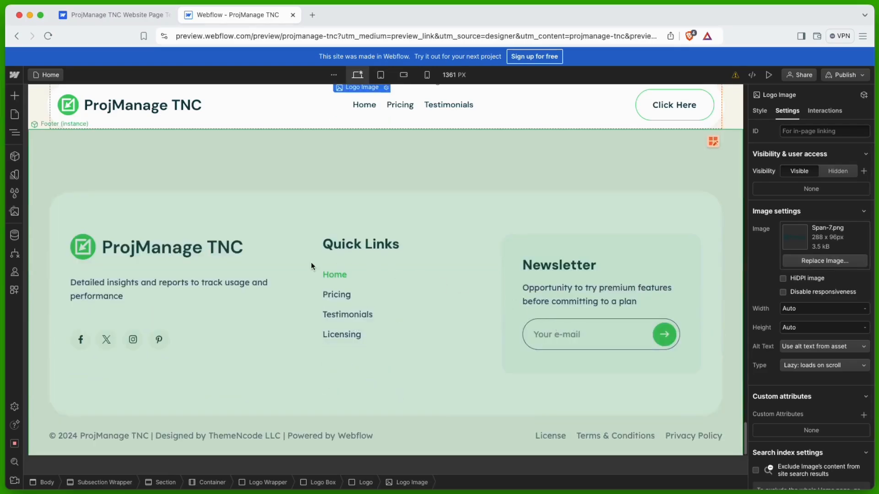
pyautogui.doubleClick(186, 251)
pyautogui.doubleClick(154, 251)
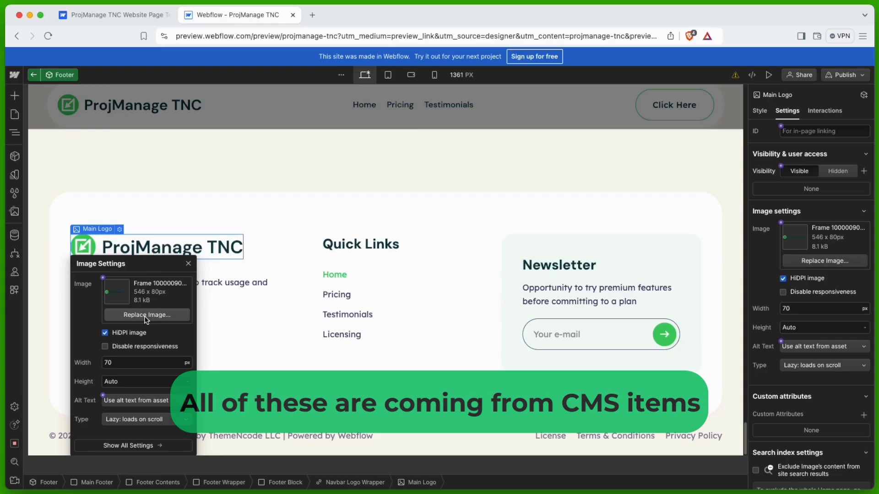
pyautogui.click(188, 264)
# Replace the footer paragraph under the logo with the text "Welcome to ProjManage TNC"
pyautogui.click(157, 284)
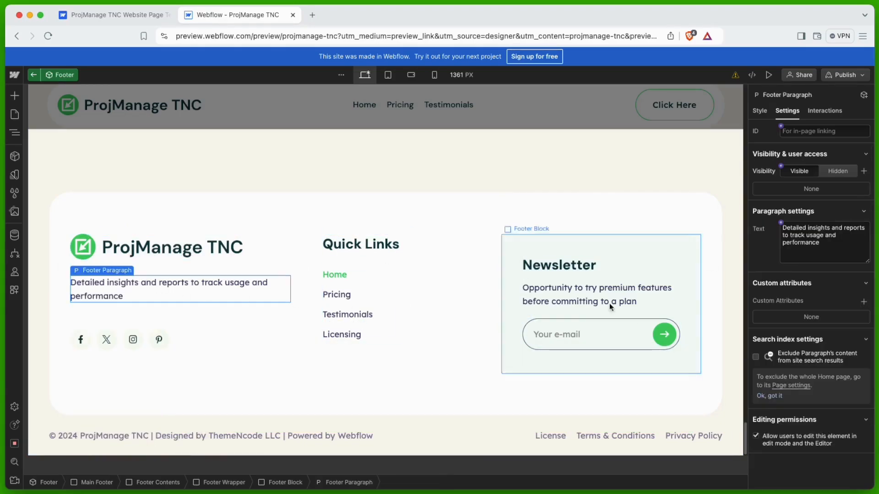
pyautogui.click(819, 238)
pyautogui.press('super+a')
pyautogui.write('Welcome to Pro')
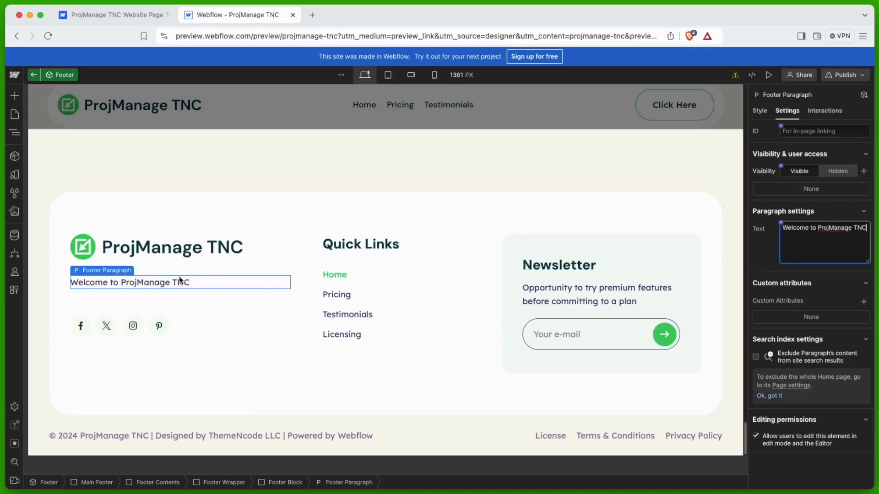
# Inspect the link settings of the footer's Facebook icon and of the Pricing entry under Quick Links
pyautogui.click(87, 329)
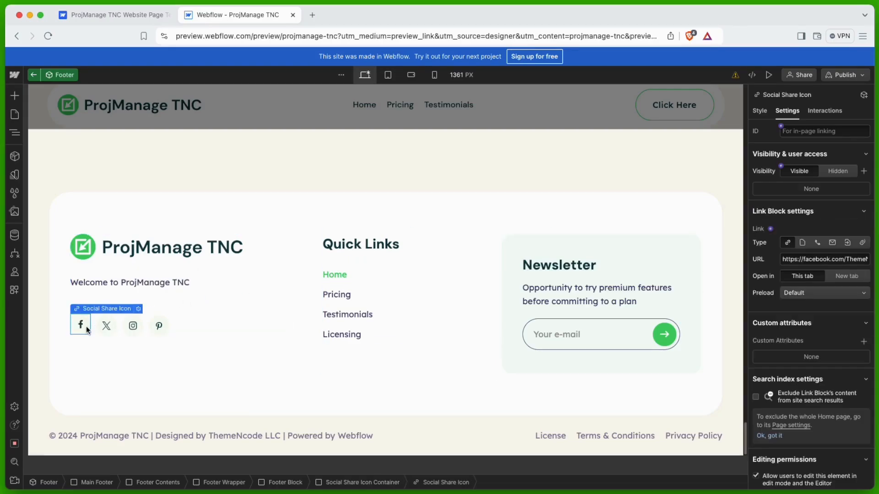
pyautogui.click(791, 296)
pyautogui.click(774, 283)
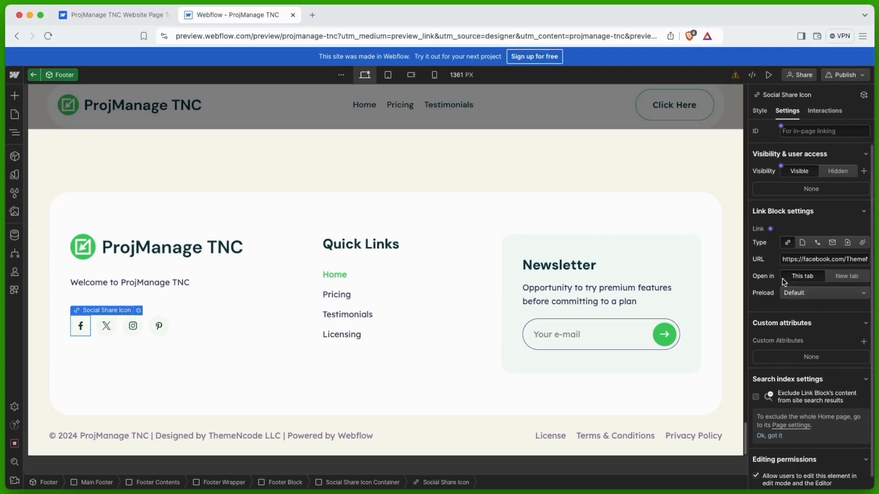
pyautogui.click(338, 296)
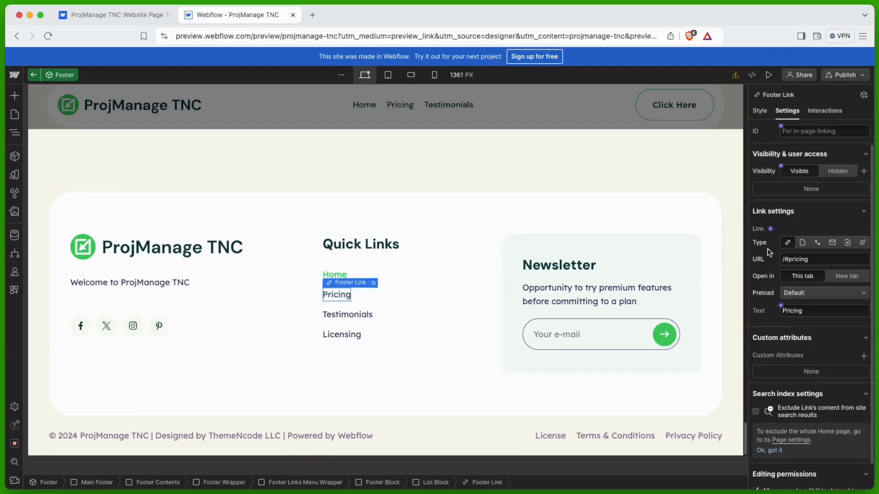
# Change the newsletter input's field type to Phone and start its placeholder text with "enter"
pyautogui.click(596, 342)
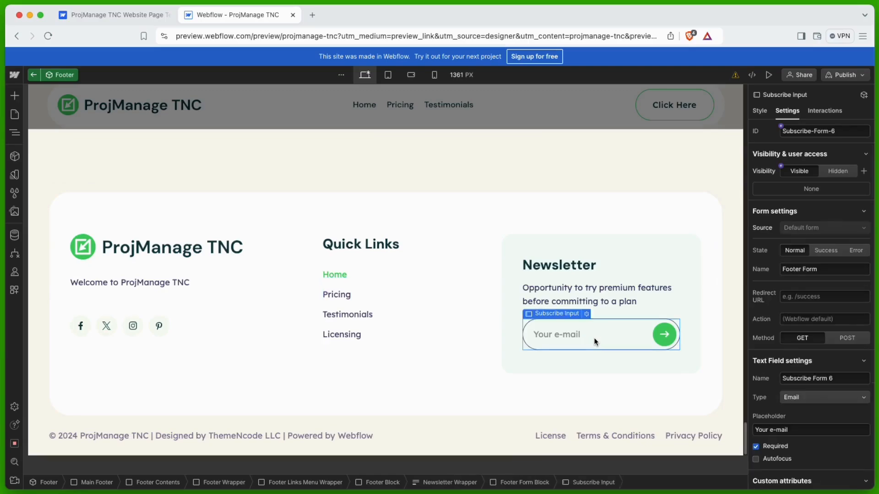
pyautogui.scroll(-3, 819, 341)
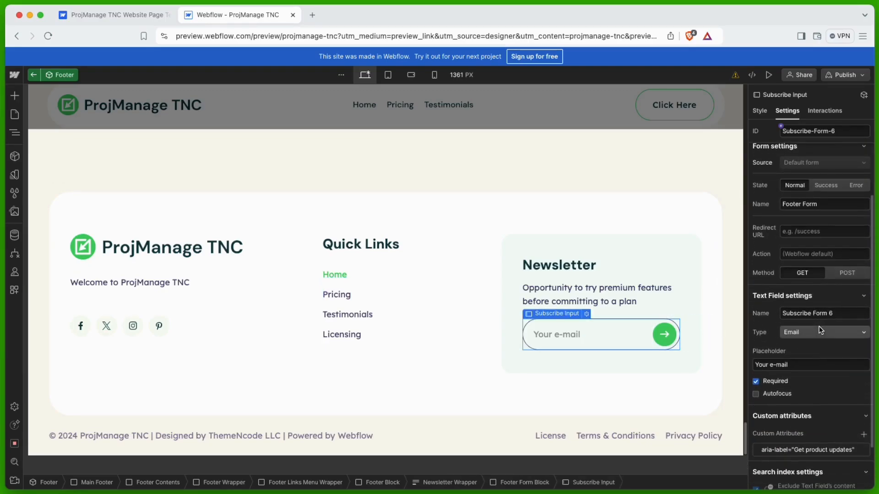
pyautogui.click(817, 329)
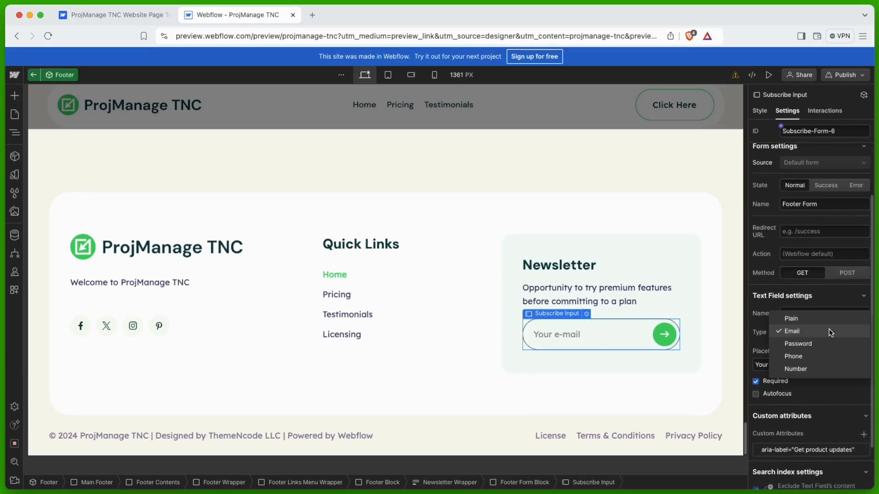
pyautogui.click(809, 356)
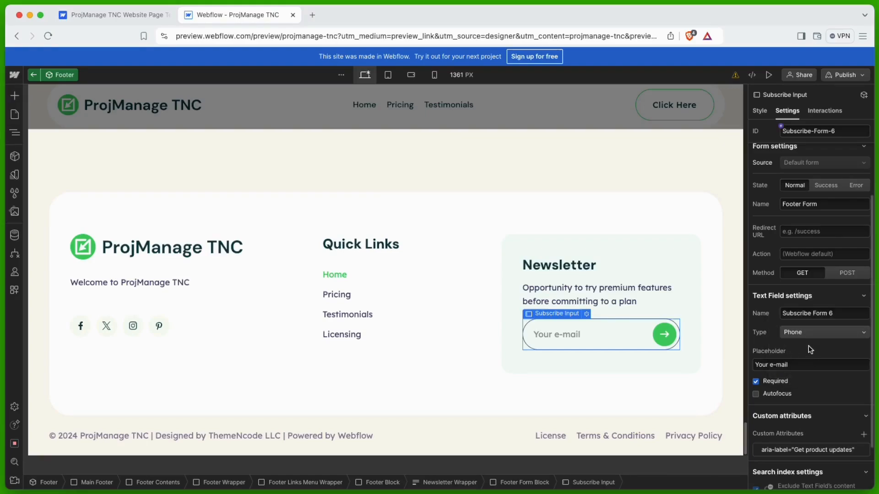
pyautogui.write('enter')
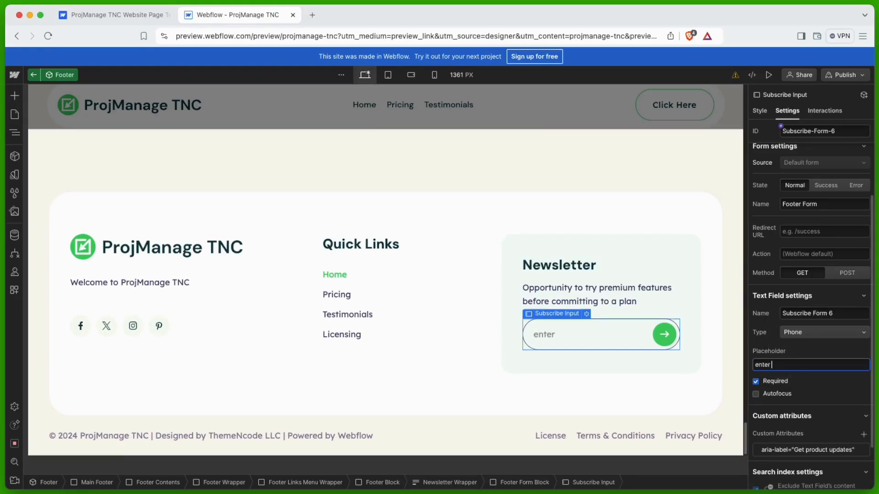